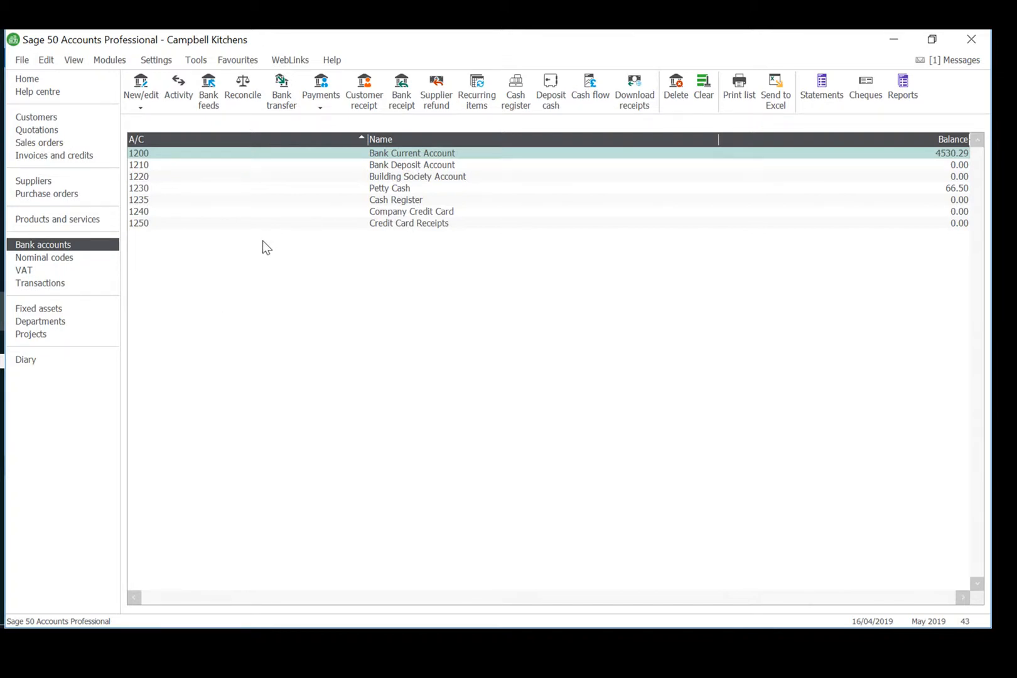
# Step: Start a new journal entry from the nominal codes and set its posting date to 24/05/2019
pyautogui.click(61, 258)
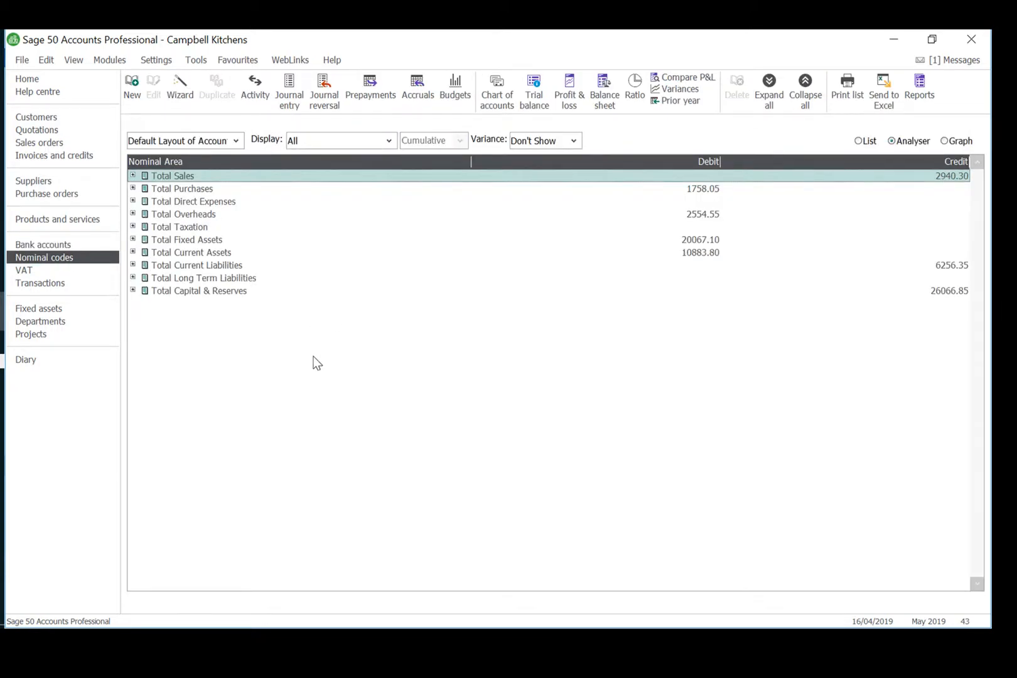
pyautogui.click(290, 97)
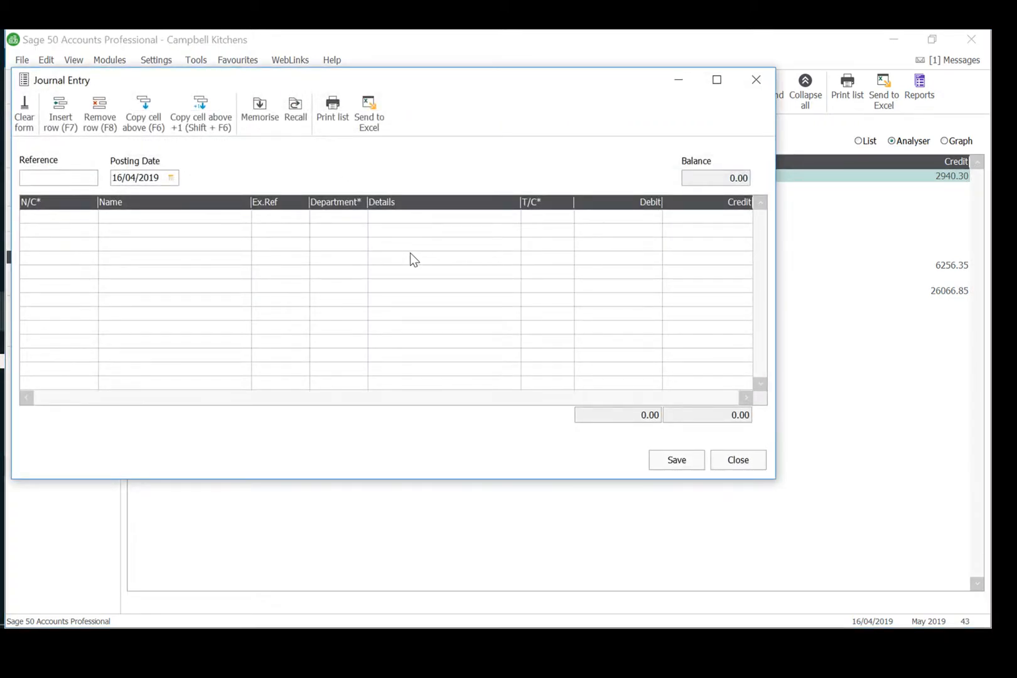
pyautogui.press('Tab')
pyautogui.write('24/05/2019')
pyautogui.press('Tab')
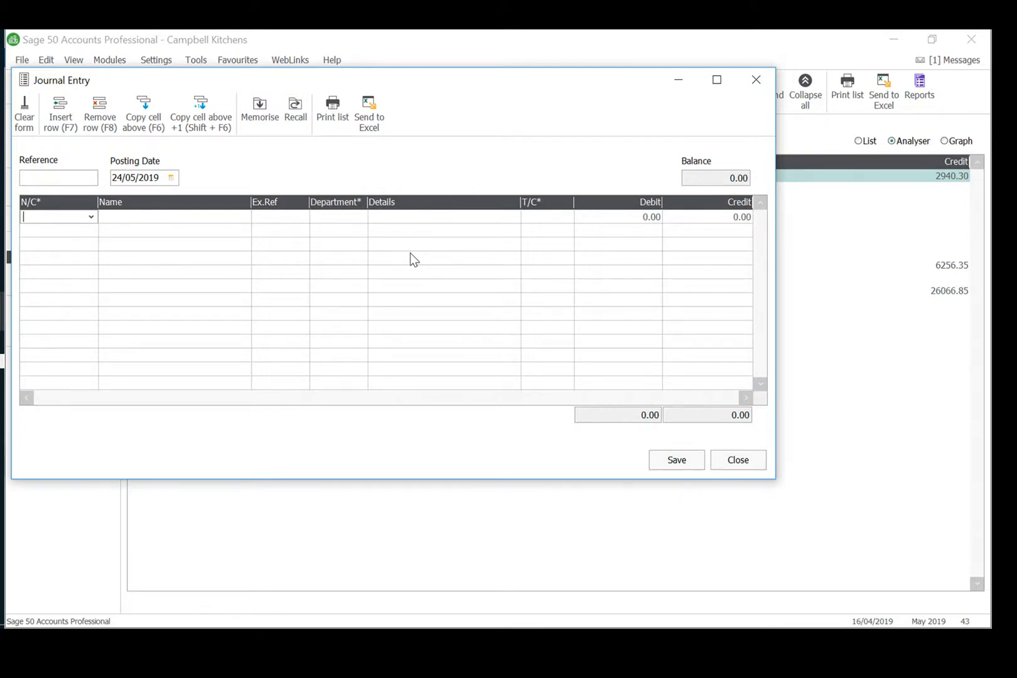
# Step: Enter a journal line debiting nominal code 7104 Premises Insurance with 10.00
pyautogui.write('7104')
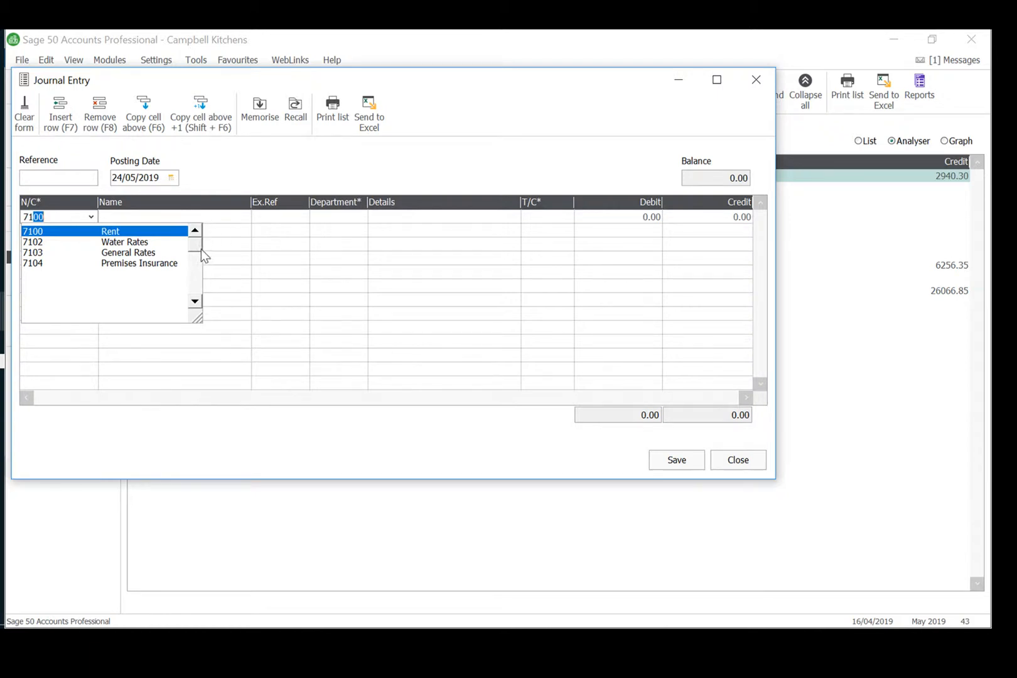
pyautogui.click(176, 267)
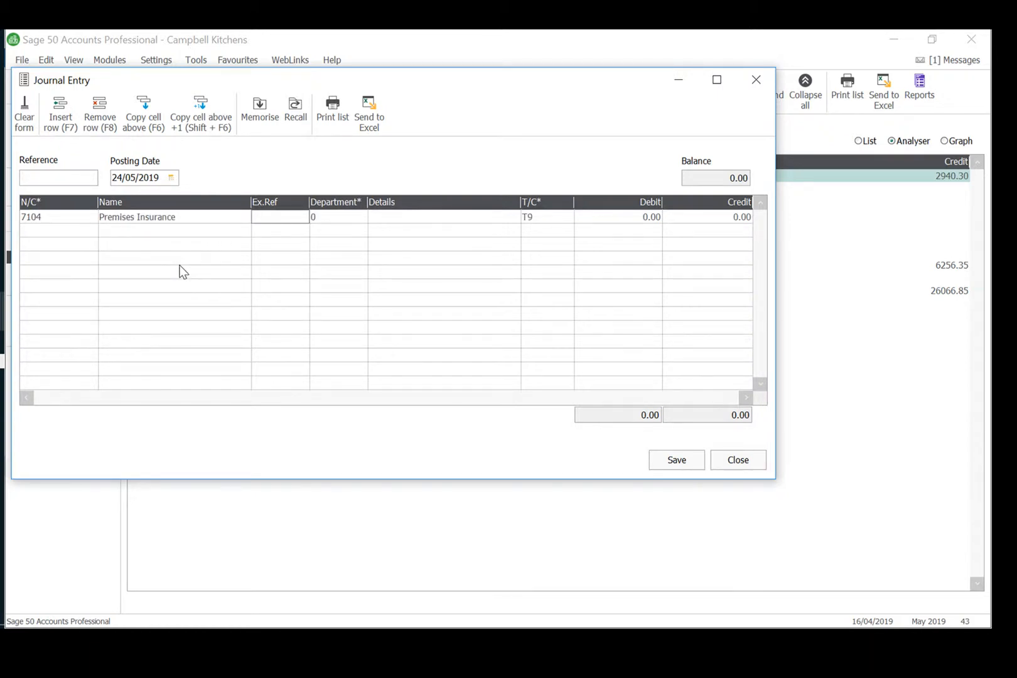
pyautogui.press('Tab')
pyautogui.press('Tab')
pyautogui.press('Tab')
pyautogui.press('Tab')
pyautogui.write('10')
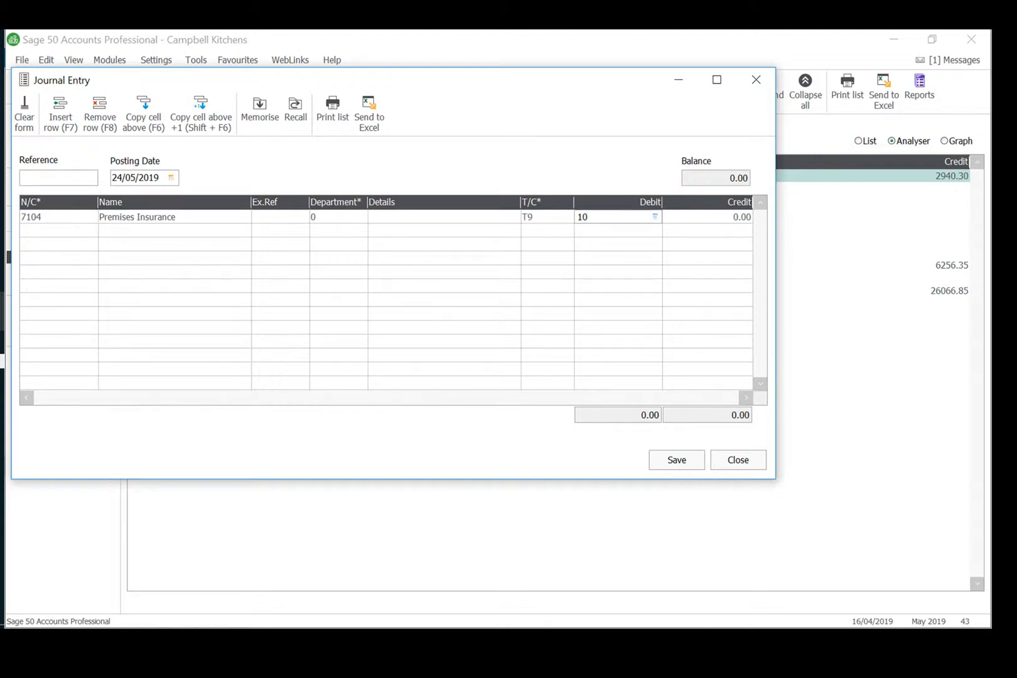
pyautogui.press('Tab')
pyautogui.press('Tab')
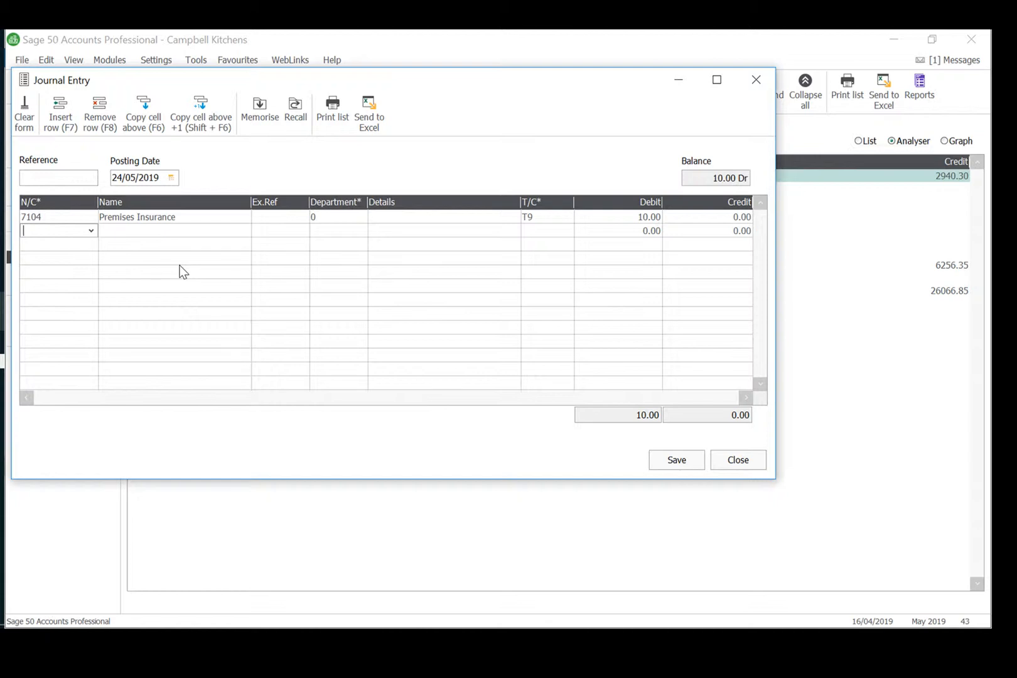
# Step: Enter a second journal line crediting nominal code 1200 Bank Current Account with 10.00
pyautogui.write('1200')
pyautogui.press('Tab')
pyautogui.press('Tab')
pyautogui.press('Tab')
pyautogui.press('Tab')
pyautogui.press('Tab')
pyautogui.press('Tab')
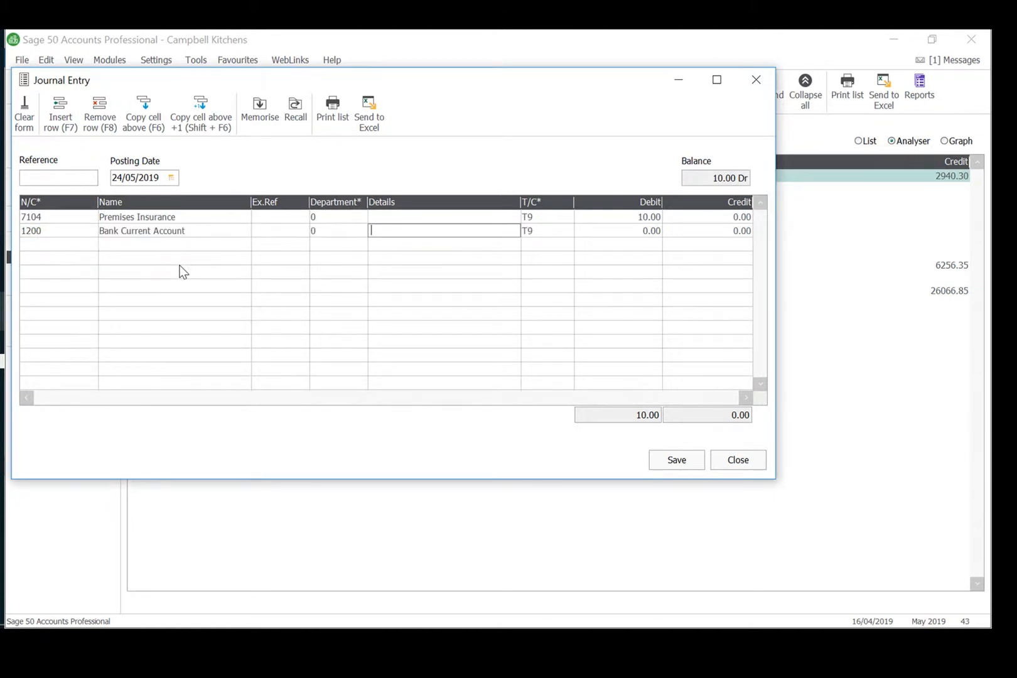
pyautogui.write('10')
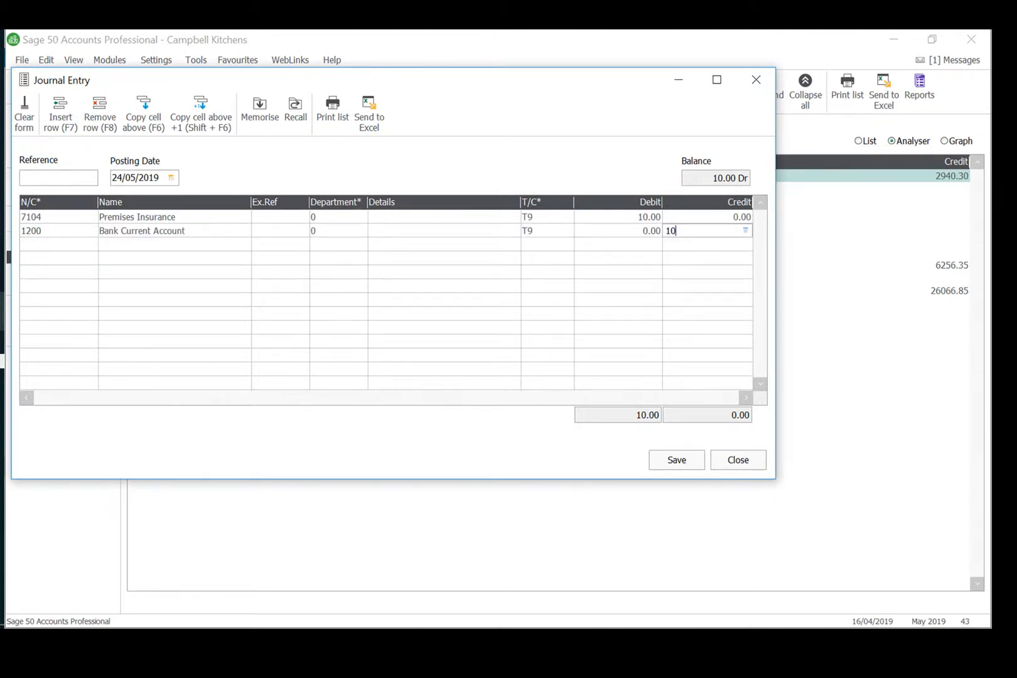
pyautogui.press('Tab')
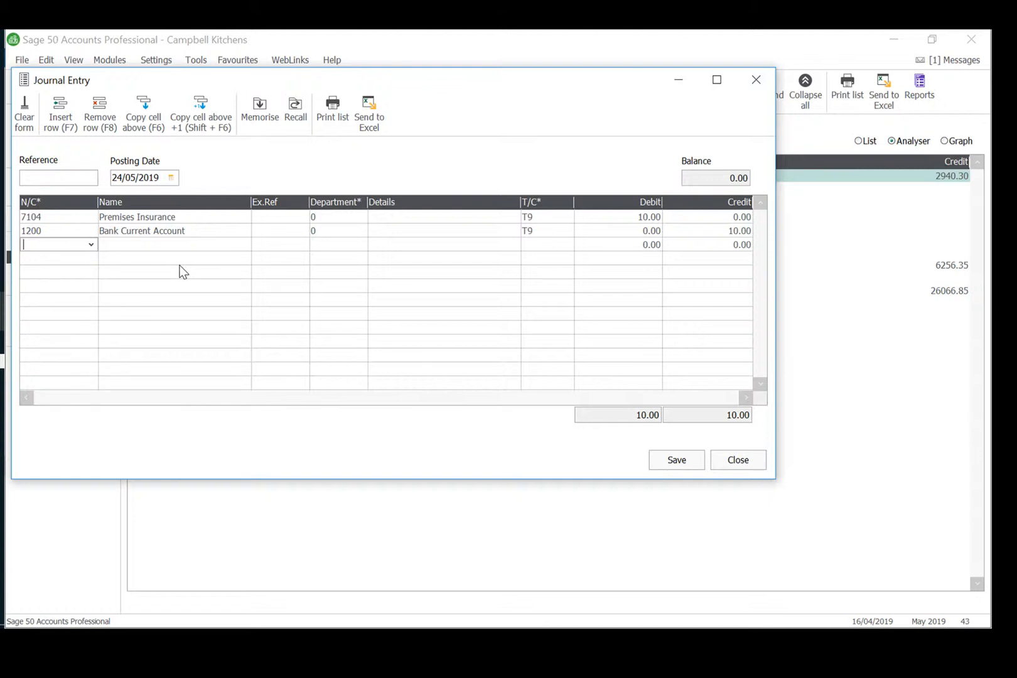
# Step: Enter a third journal line debiting nominal code 3050 Drawings with 600.00
pyautogui.write('3050')
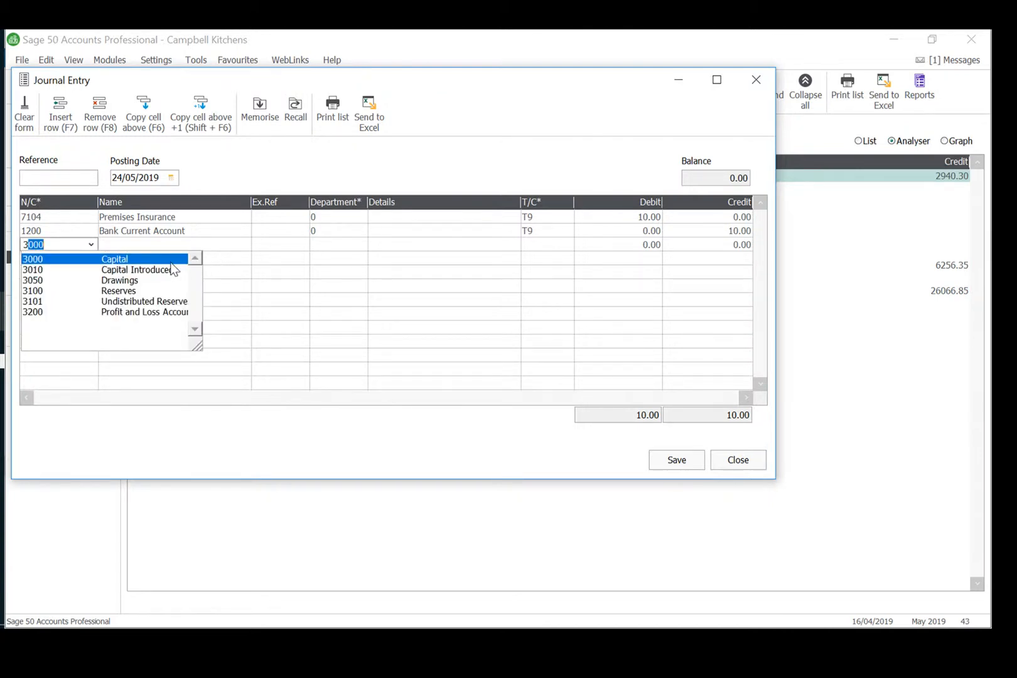
pyautogui.click(157, 280)
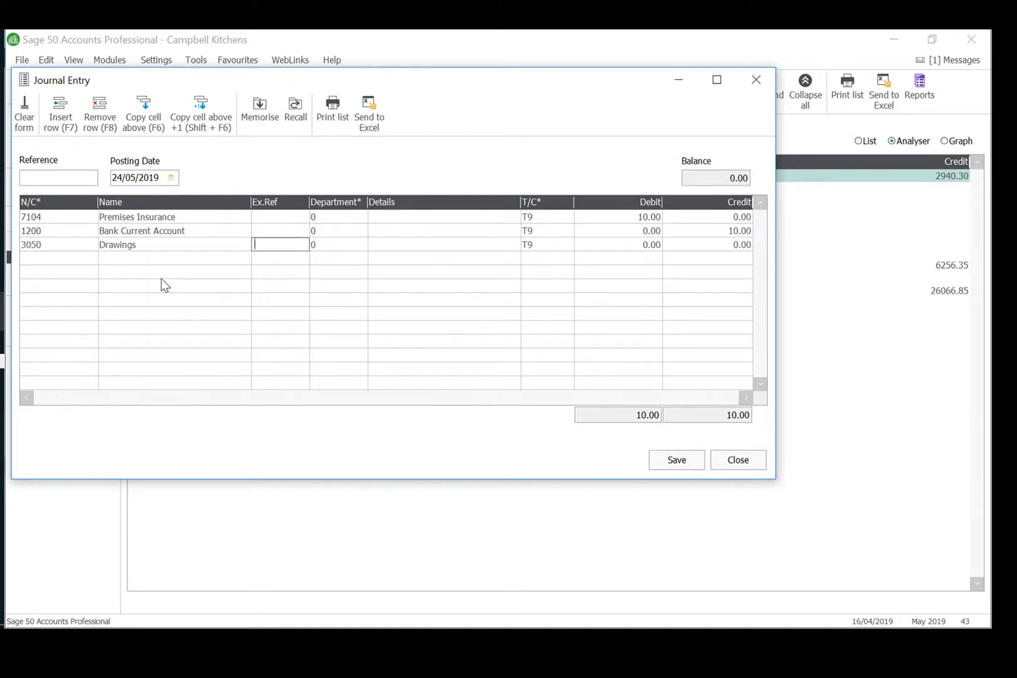
pyautogui.press('Tab')
pyautogui.press('Tab')
pyautogui.press('Tab')
pyautogui.press('Tab')
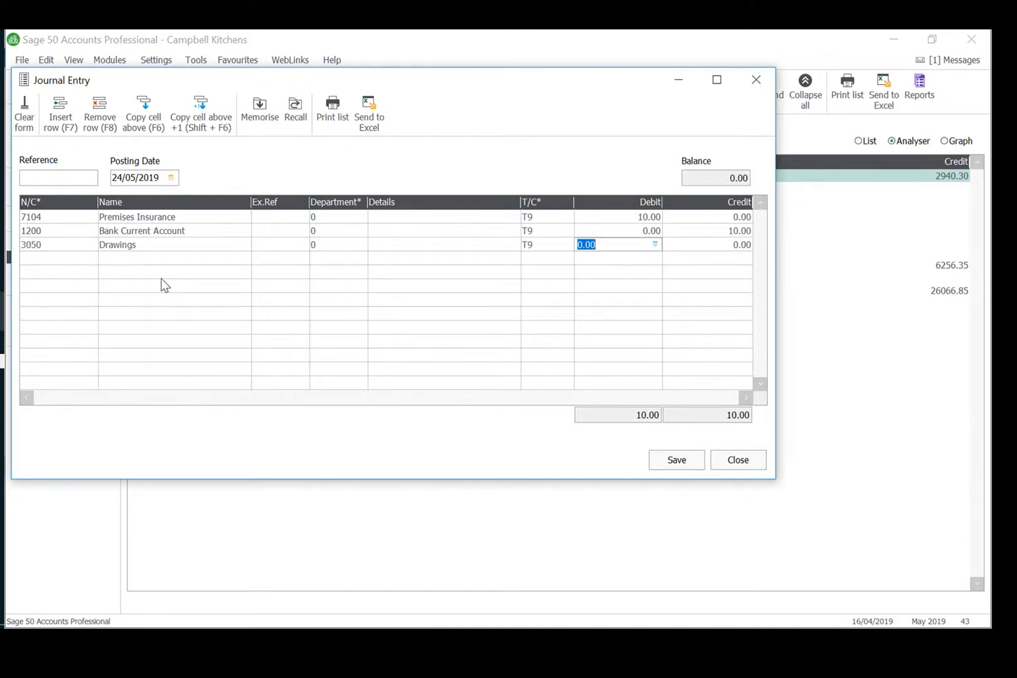
pyautogui.write('600')
pyautogui.press('Tab')
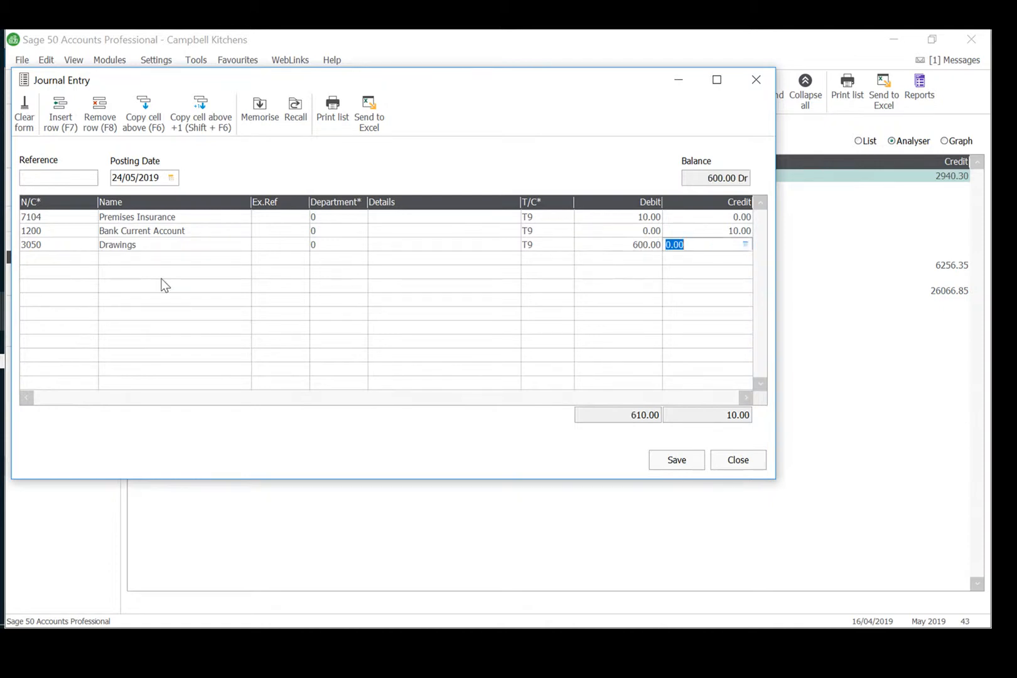
pyautogui.press('Tab')
# Step: Enter a fourth line crediting nominal code 1200 Bank Current Account with 600.00, then save the journal and close the form
pyautogui.write('1200')
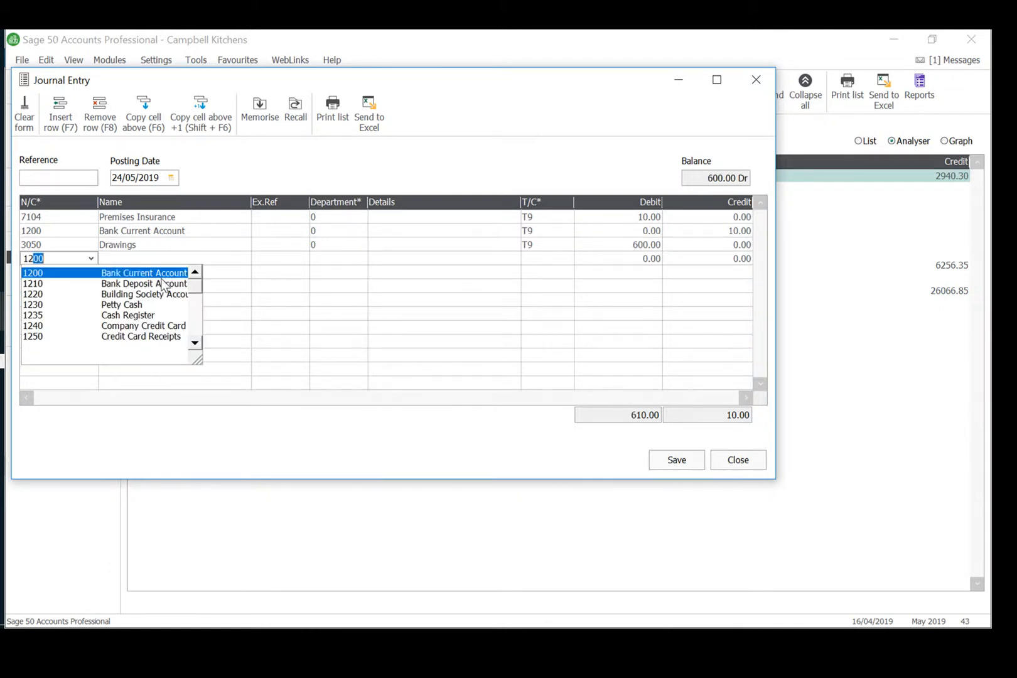
pyautogui.press('Tab')
pyautogui.press('Tab')
pyautogui.press('Tab')
pyautogui.press('Tab')
pyautogui.press('Tab')
pyautogui.press('Tab')
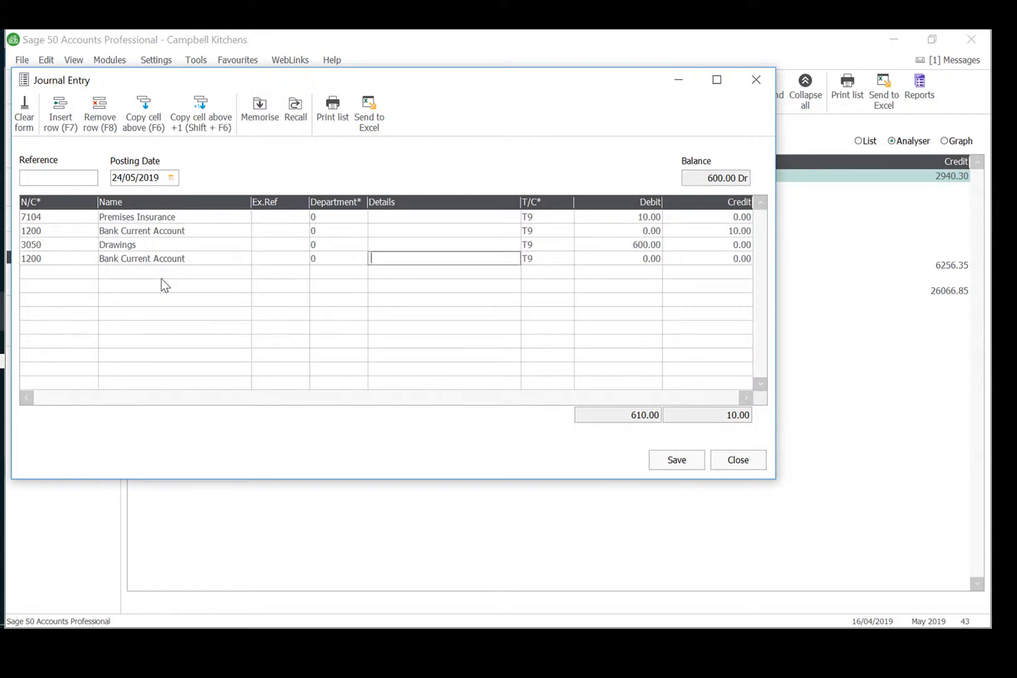
pyautogui.press('BackSpace')
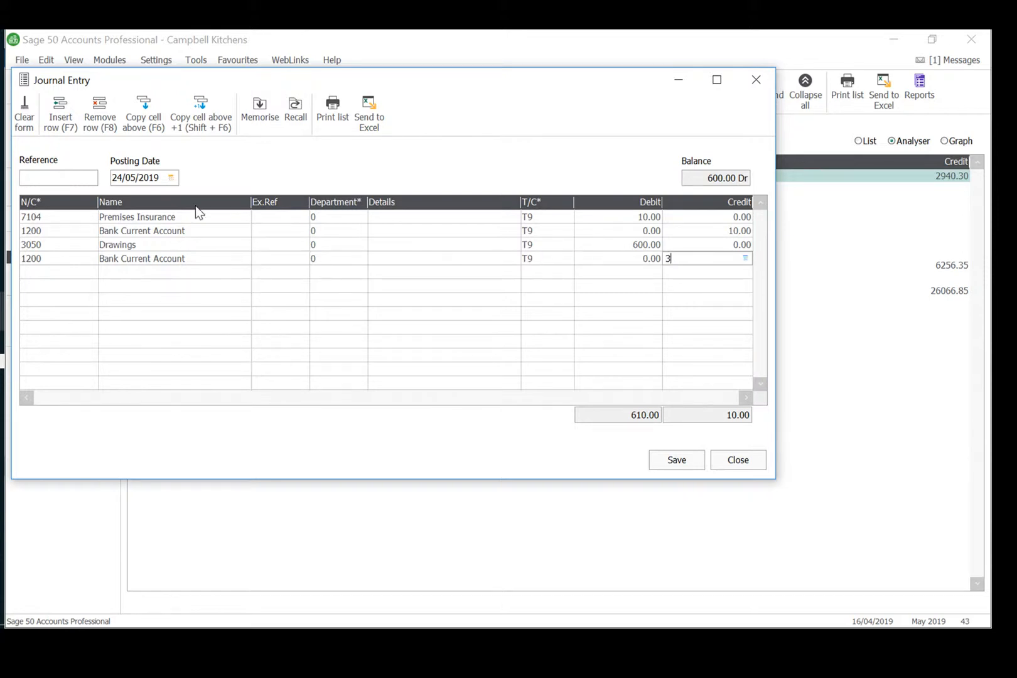
pyautogui.write('600')
pyautogui.press('Tab')
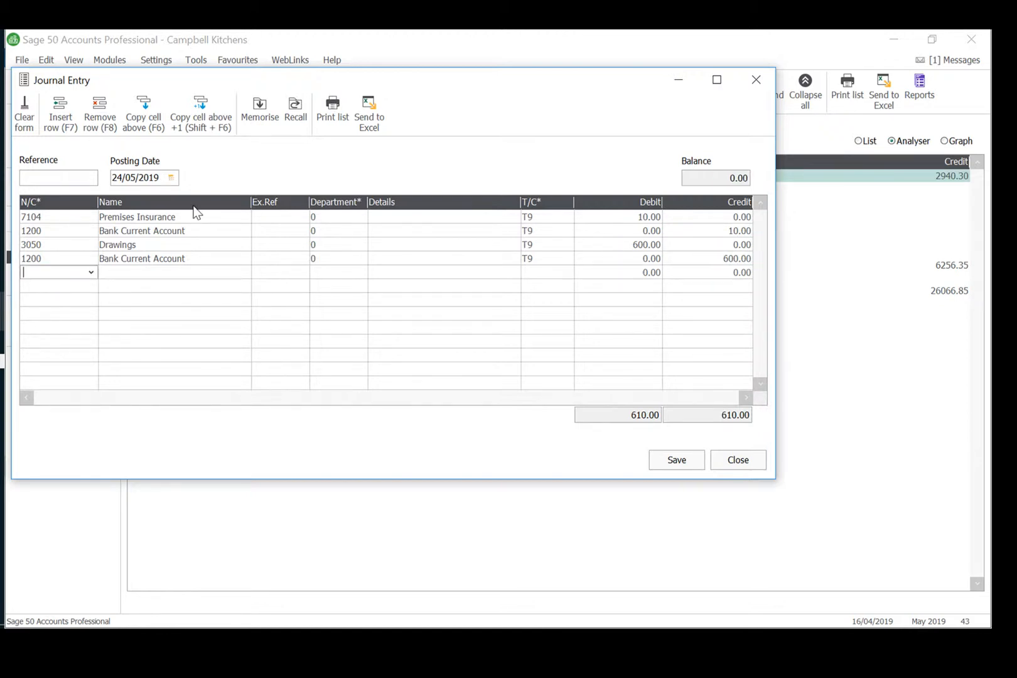
pyautogui.click(668, 464)
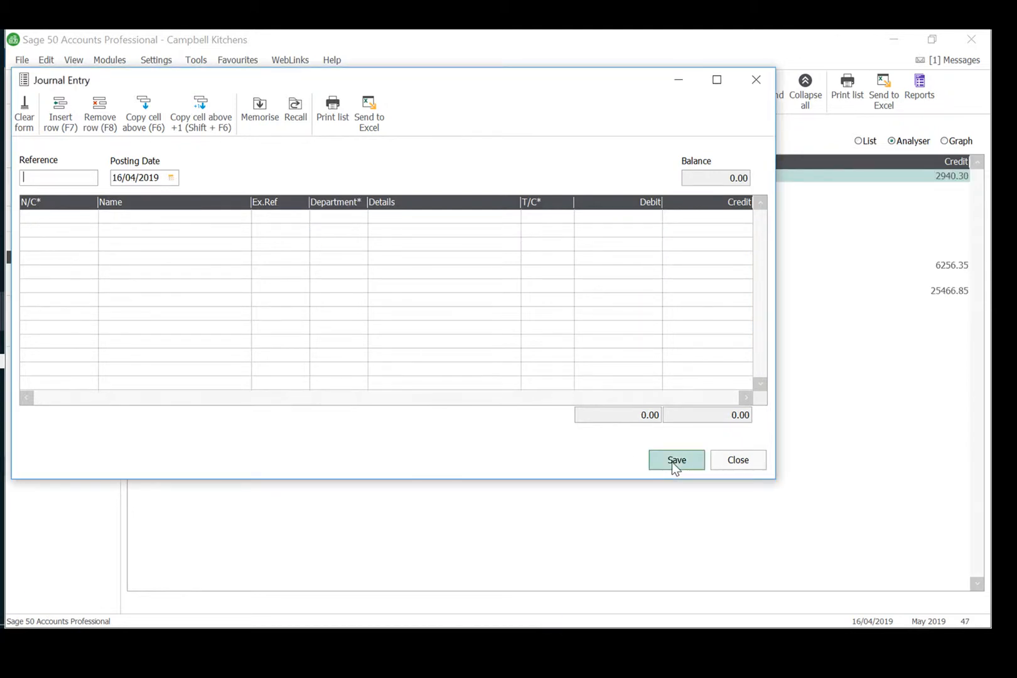
pyautogui.click(744, 459)
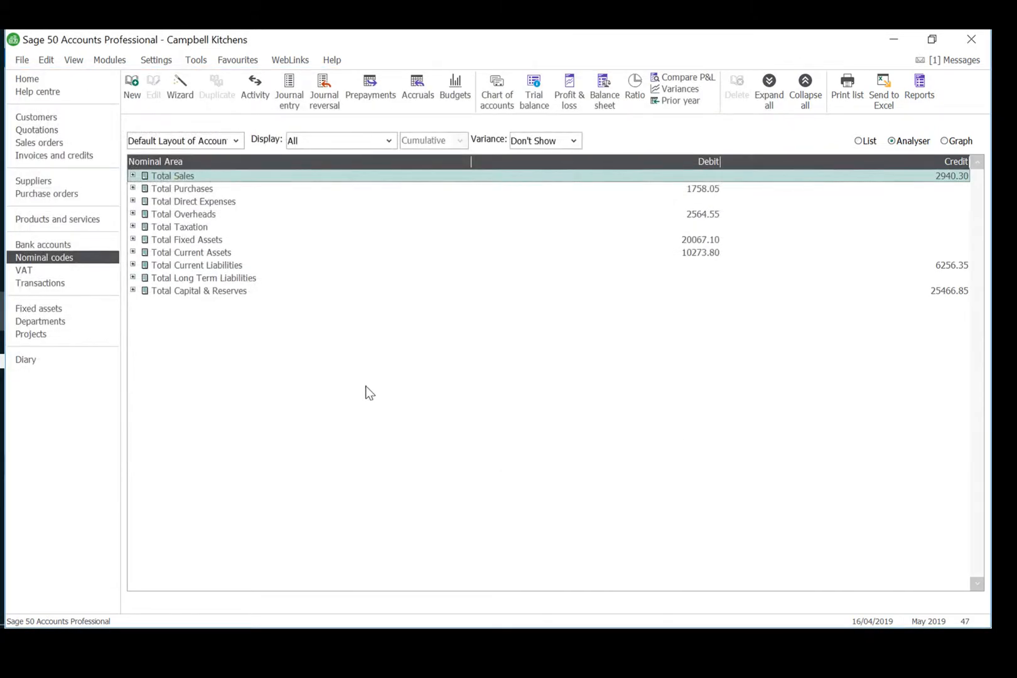
# Step: Start reconciling Bank Current Account 1200 with an ending balance of 4483.24 and a statement date of 31/05/2019
pyautogui.click(57, 245)
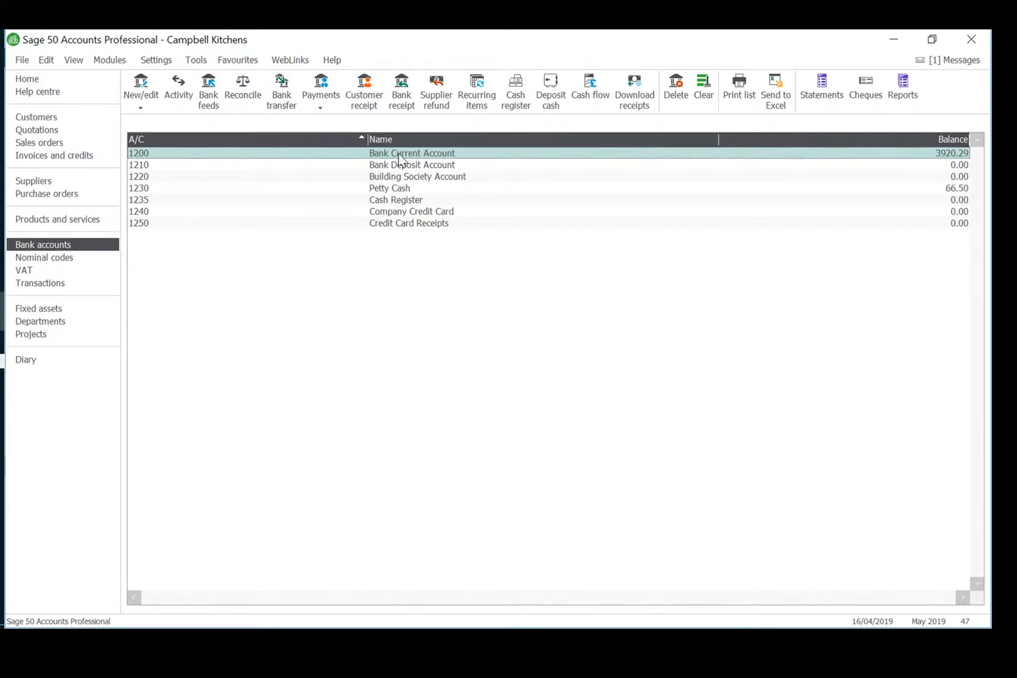
pyautogui.click(243, 91)
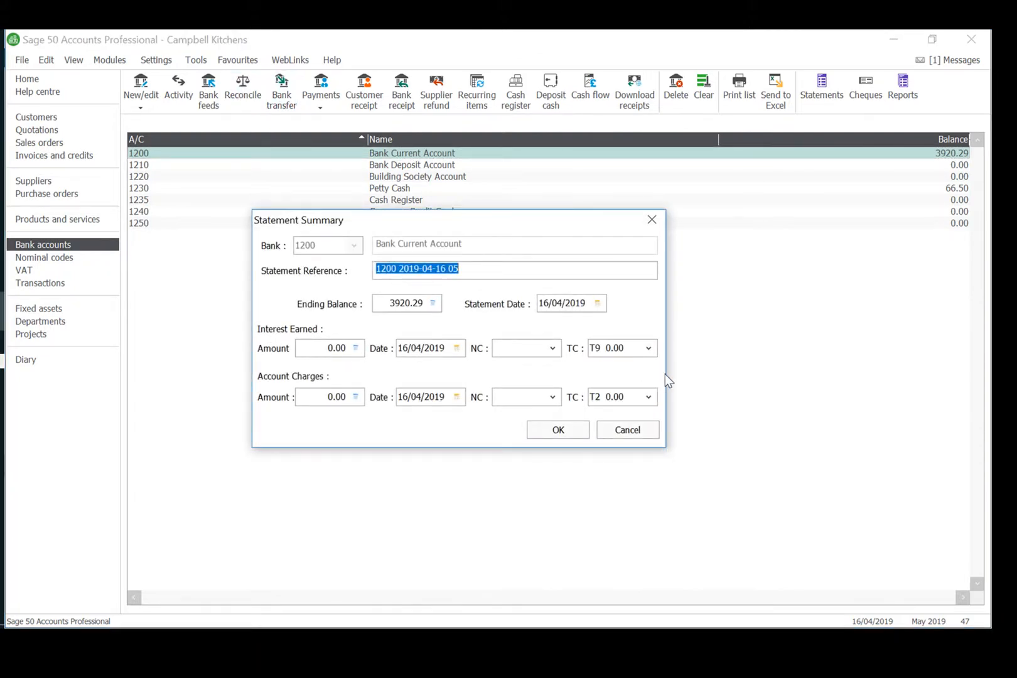
pyautogui.press('Tab')
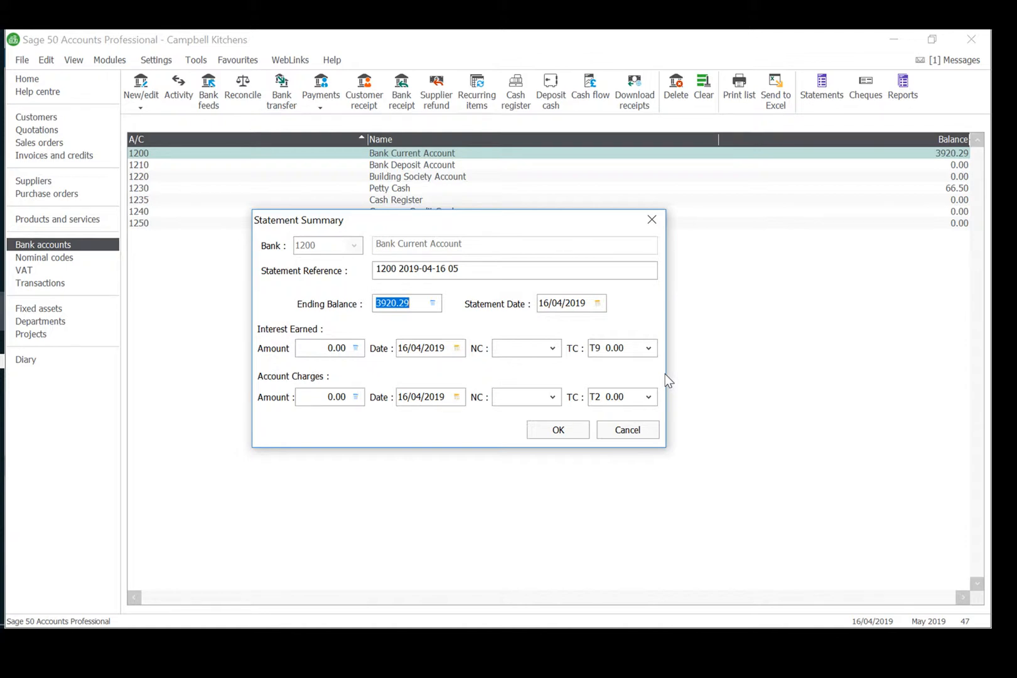
pyautogui.write('4483.24')
pyautogui.press('Tab')
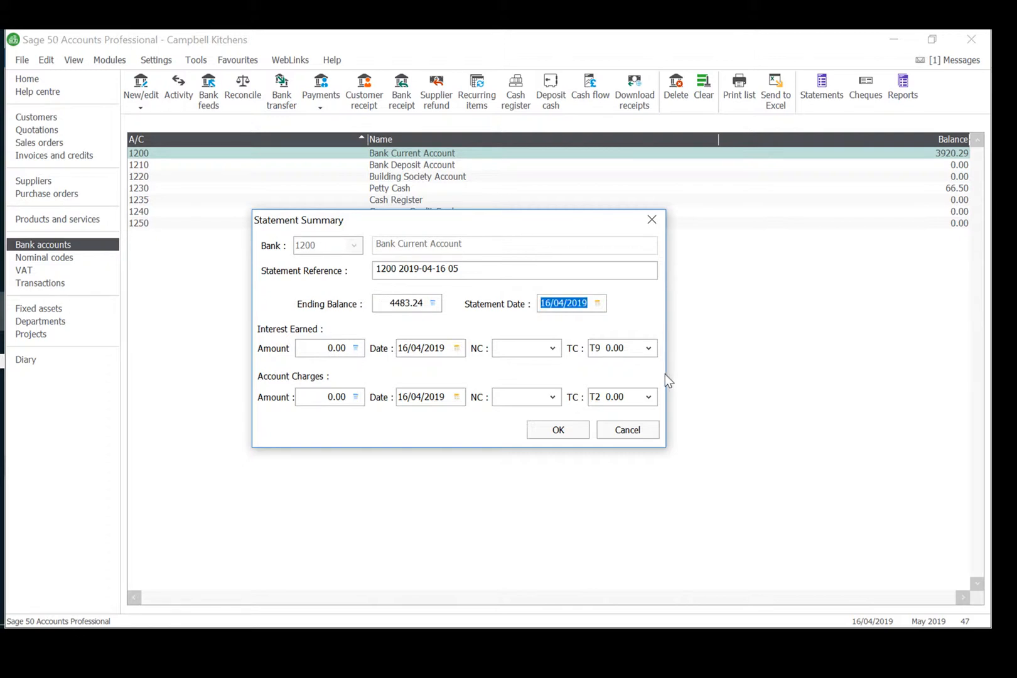
pyautogui.write('31/05/2019')
pyautogui.press('Tab')
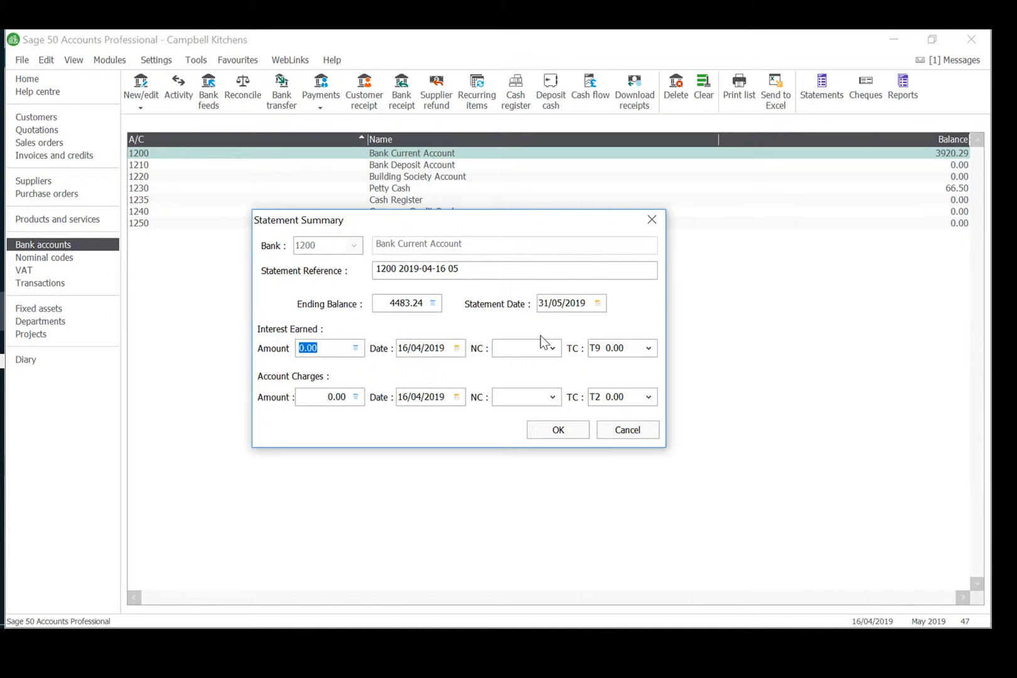
# Step: Record interest earned of 24.20 dated 28/05/2019 to nominal code 4900 Miscellaneous Income and confirm the statement summary
pyautogui.write('24.20')
pyautogui.press('Tab')
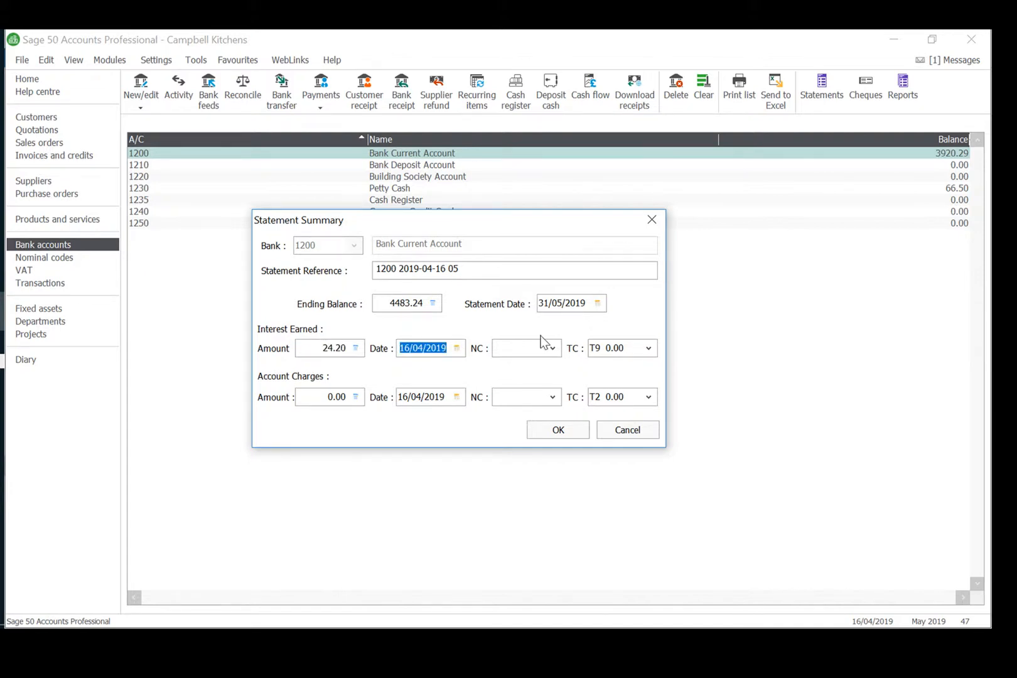
pyautogui.write('28/05/2019')
pyautogui.click(542, 342)
pyautogui.click(553, 349)
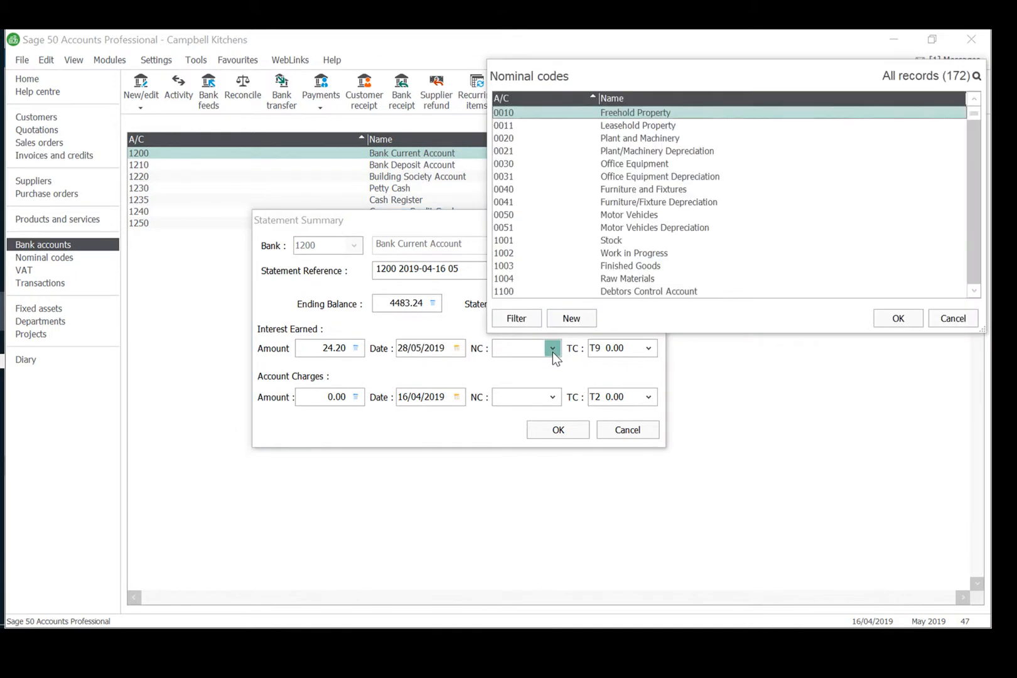
pyautogui.press('Escape')
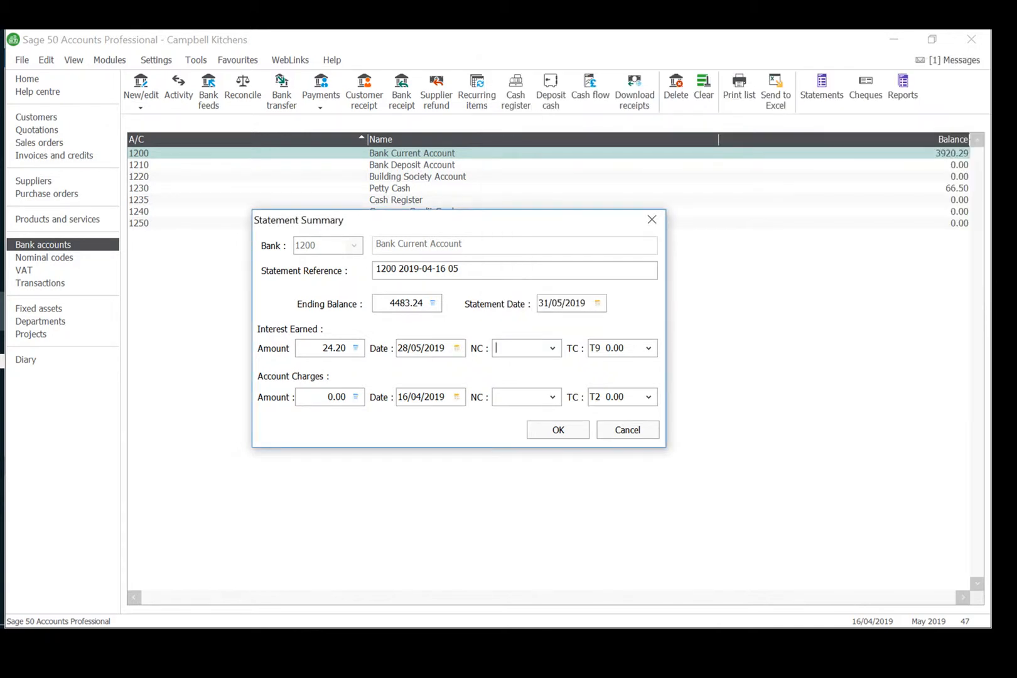
pyautogui.write('4900')
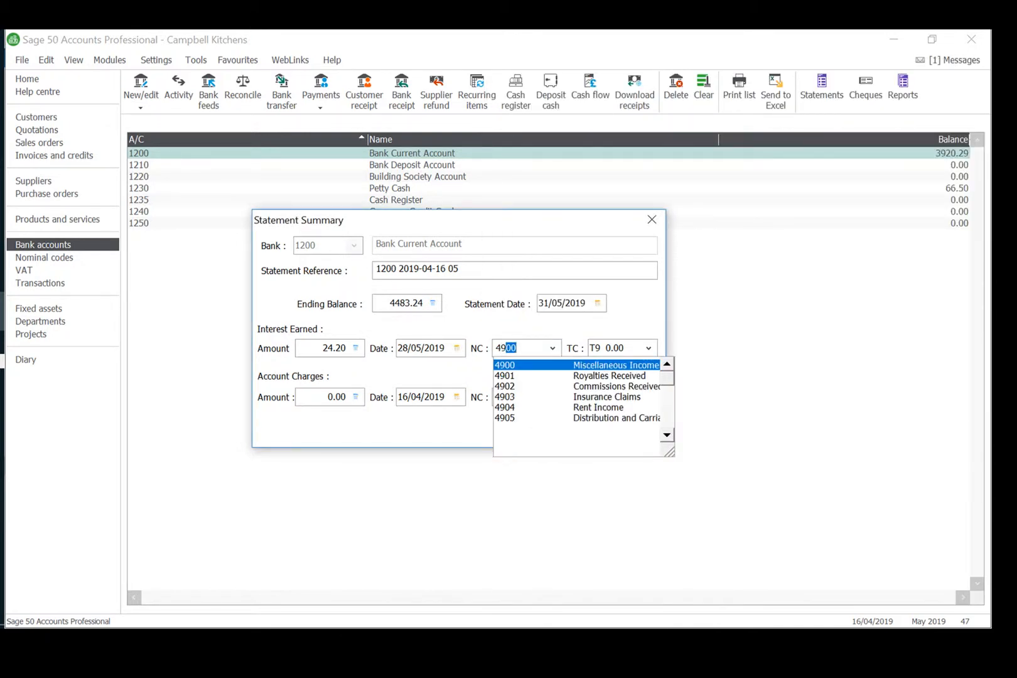
pyautogui.click(614, 366)
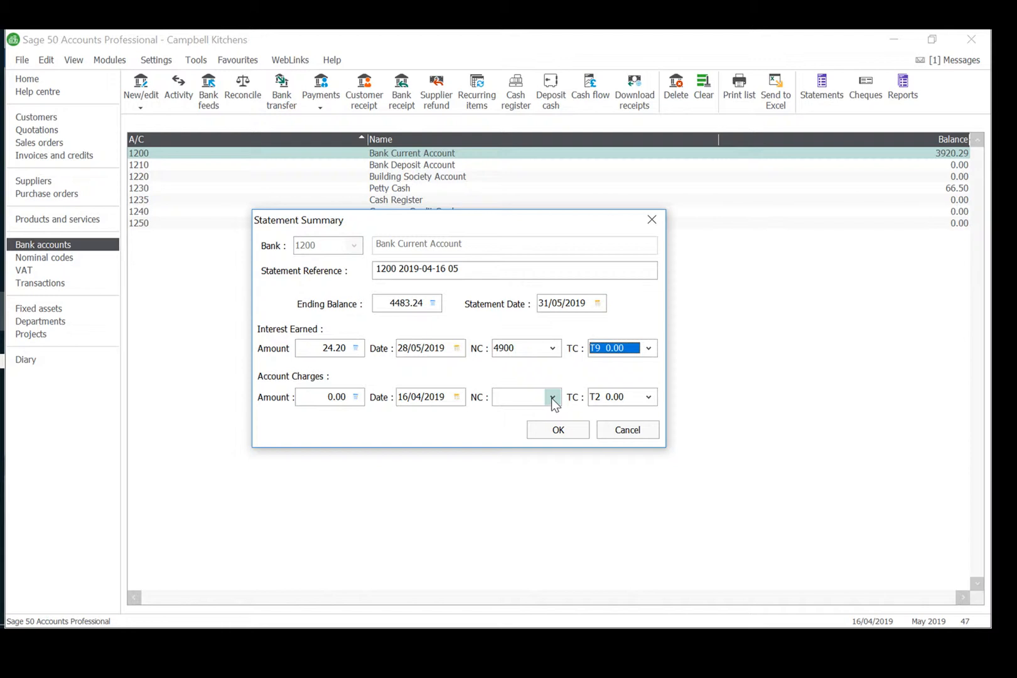
pyautogui.click(559, 431)
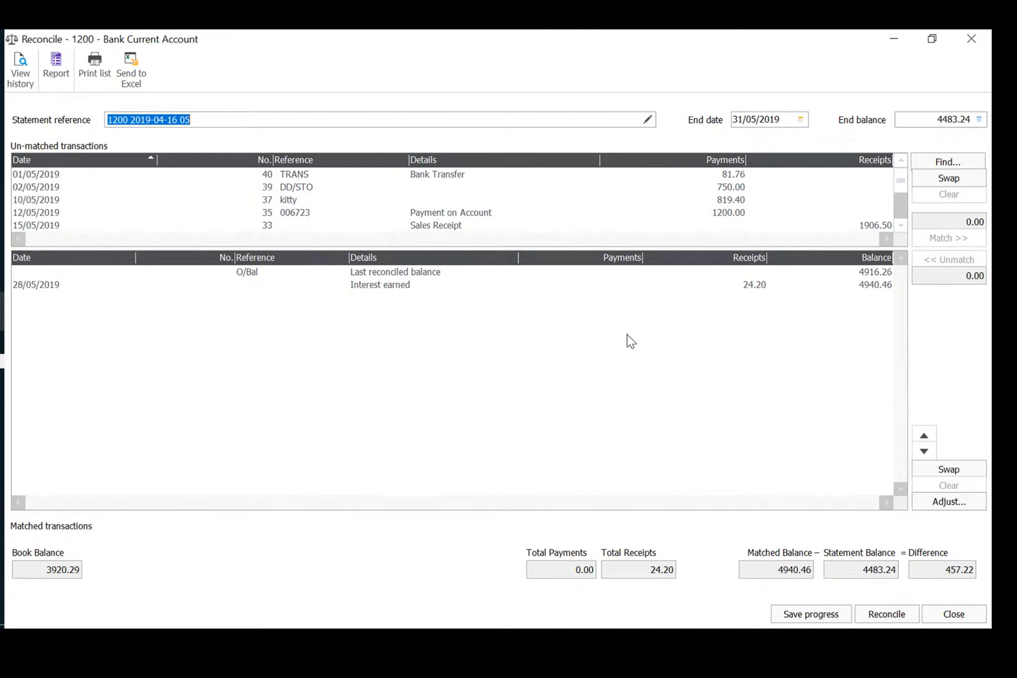
# Step: Match the 01/05/2019 bank transfer of 81.76 and the 02/05/2019 DD/STO payment of 750.00 to the statement
pyautogui.click(739, 178)
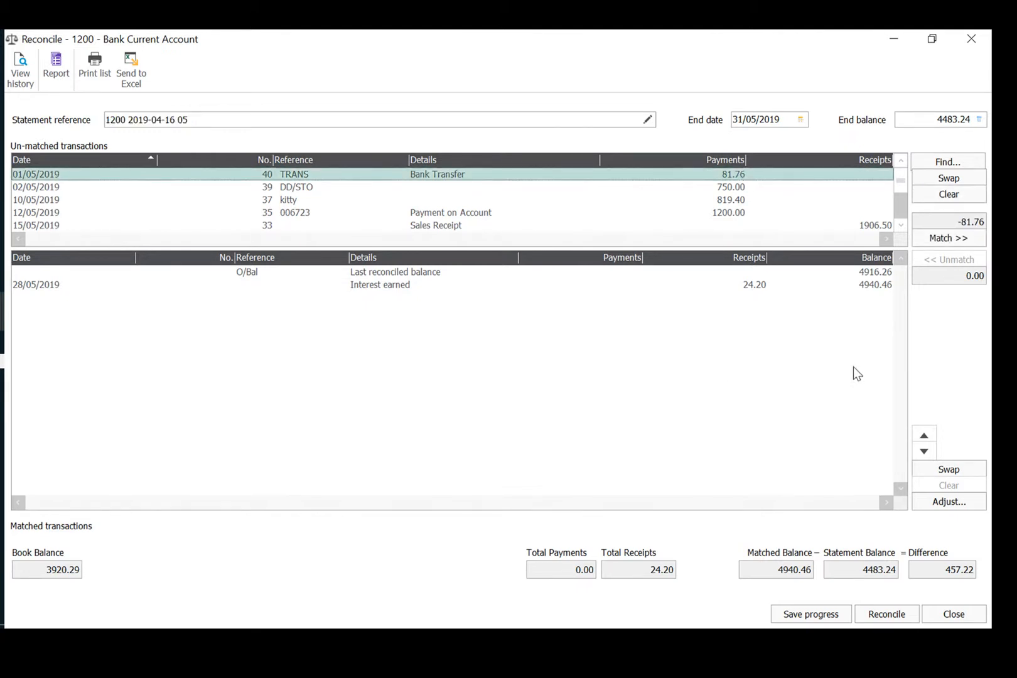
pyautogui.click(939, 239)
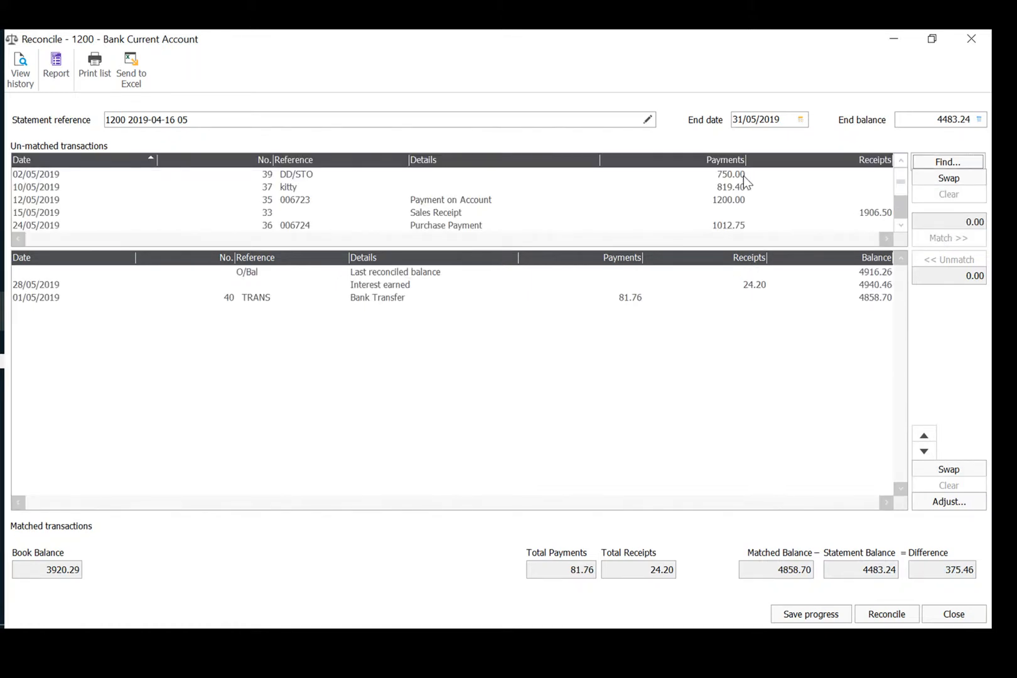
pyautogui.click(745, 175)
pyautogui.click(947, 236)
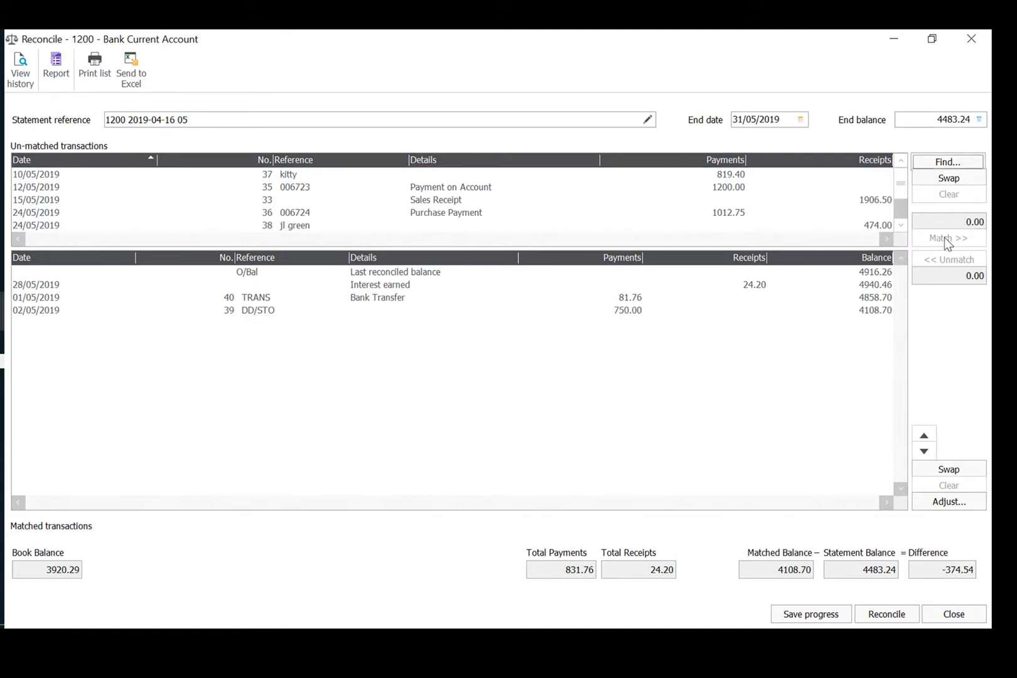
# Step: Match the 10/05/2019 kitty payment of 819.40 and the 24/05/2019 payment of 10.00 to the statement
pyautogui.click(732, 177)
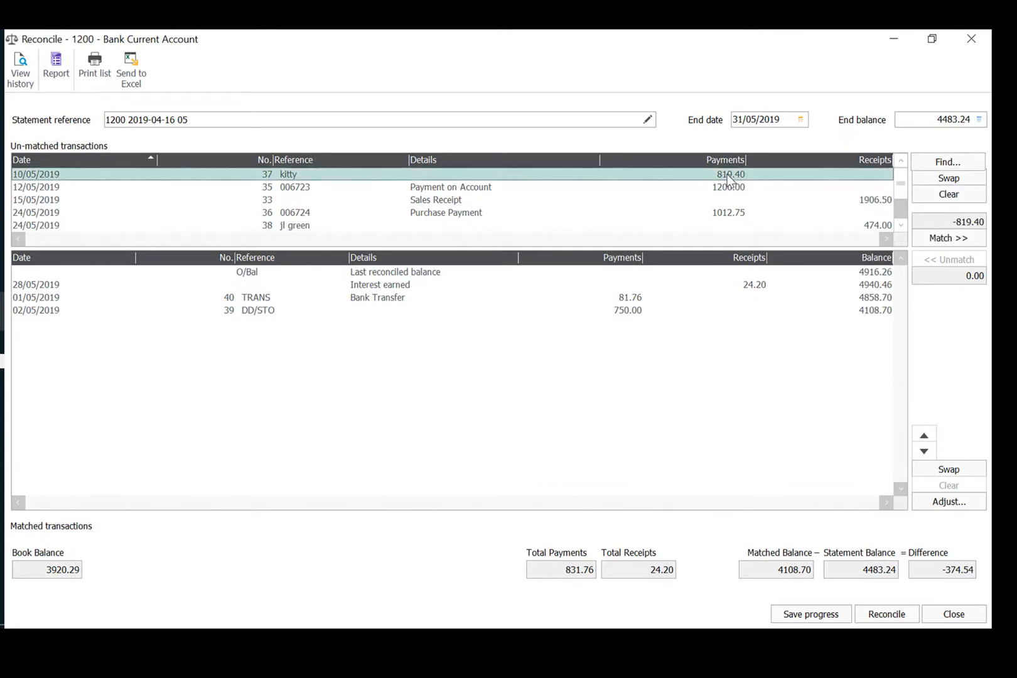
pyautogui.moveTo(729, 179); pyautogui.dragTo(720, 289)
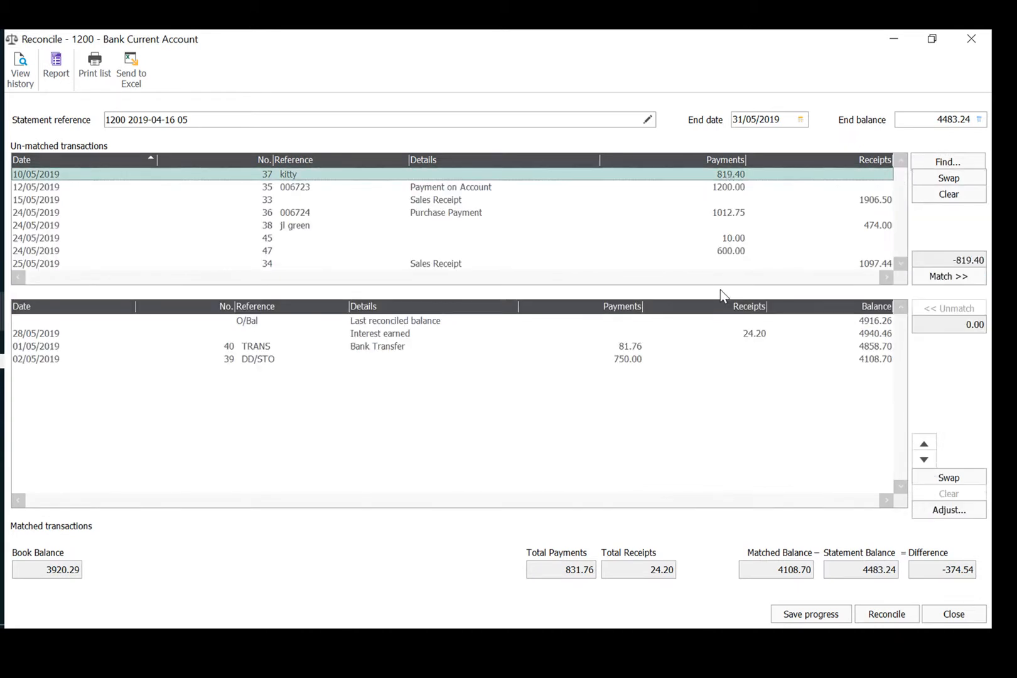
pyautogui.keyDown('ctrl'); pyautogui.click(739, 239); pyautogui.keyUp('ctrl')
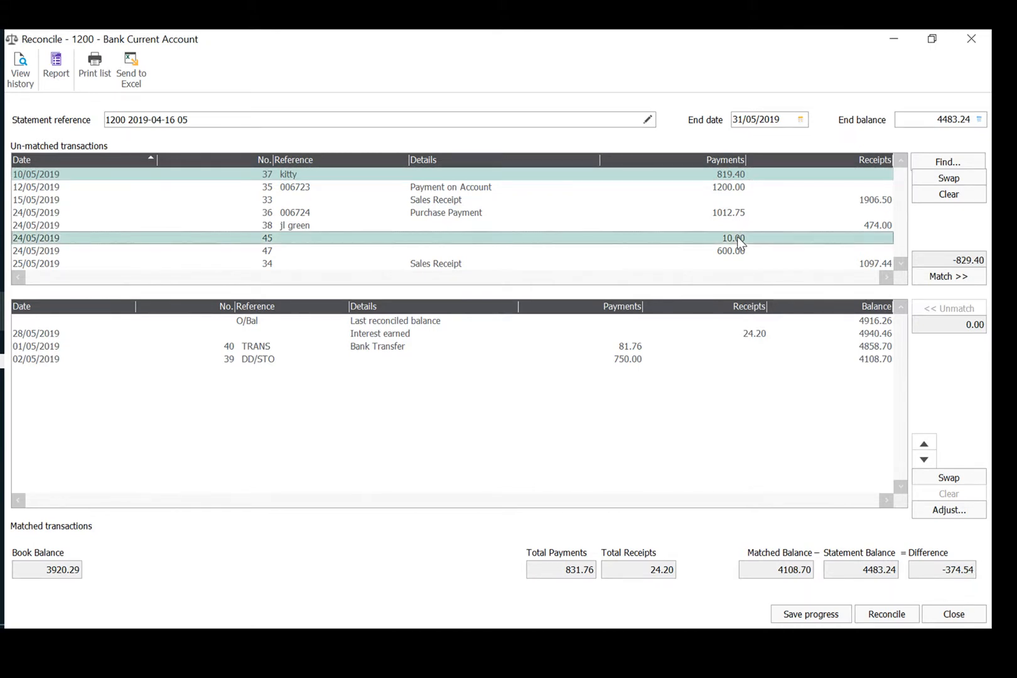
pyautogui.click(934, 281)
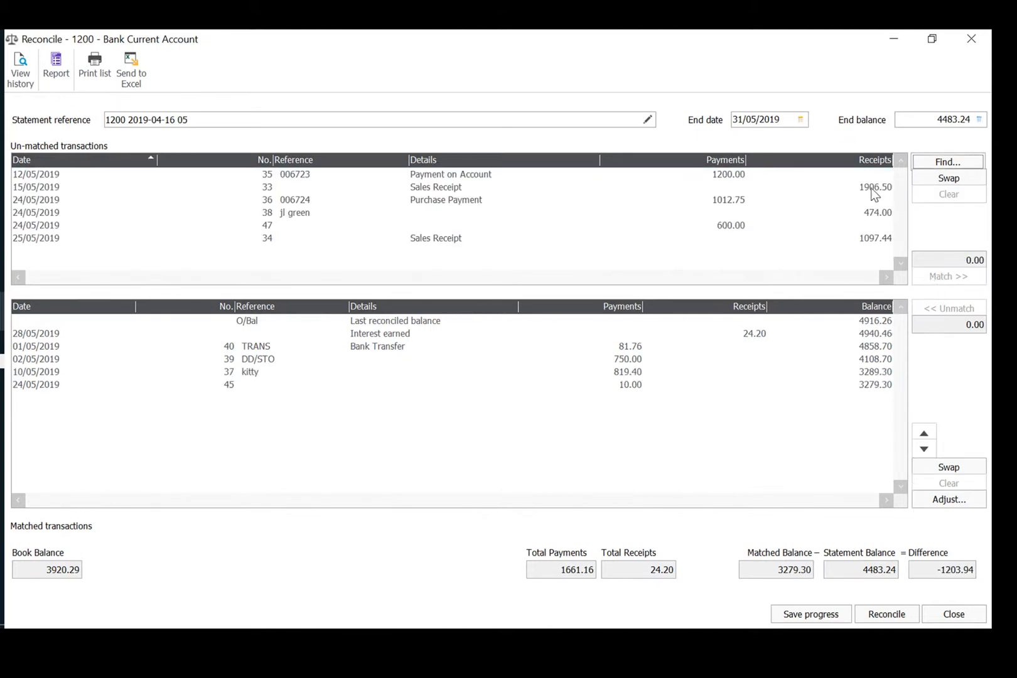
# Step: Match the 12/05/2019 payment on account of 1200.00 and the 15/05/2019 sales receipt of 1906.50 to the statement
pyautogui.click(734, 174)
pyautogui.click(934, 277)
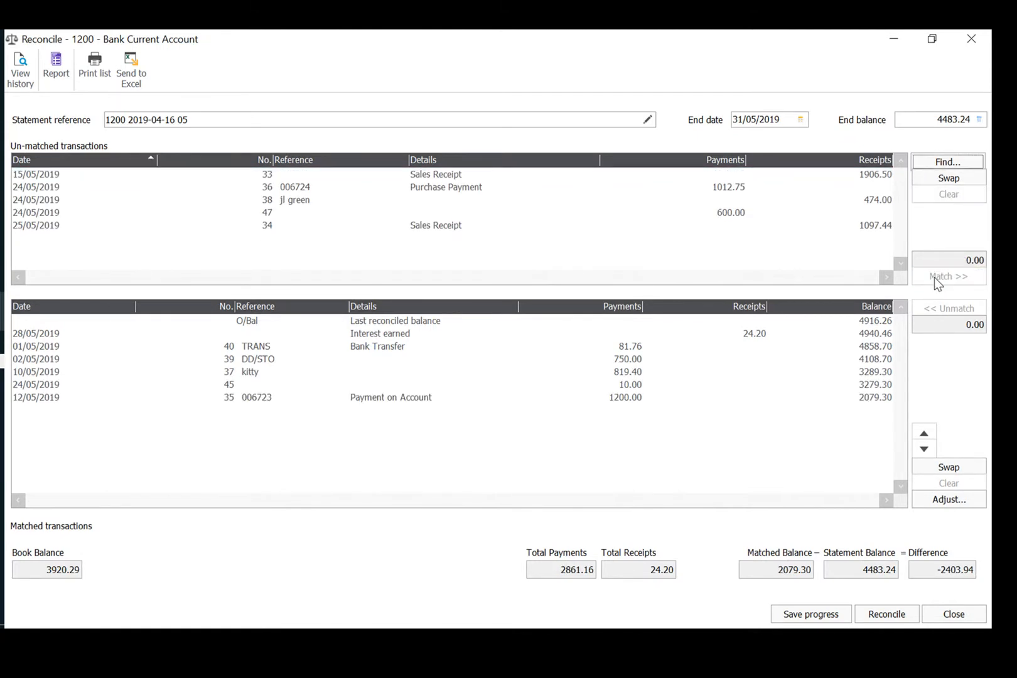
pyautogui.click(884, 175)
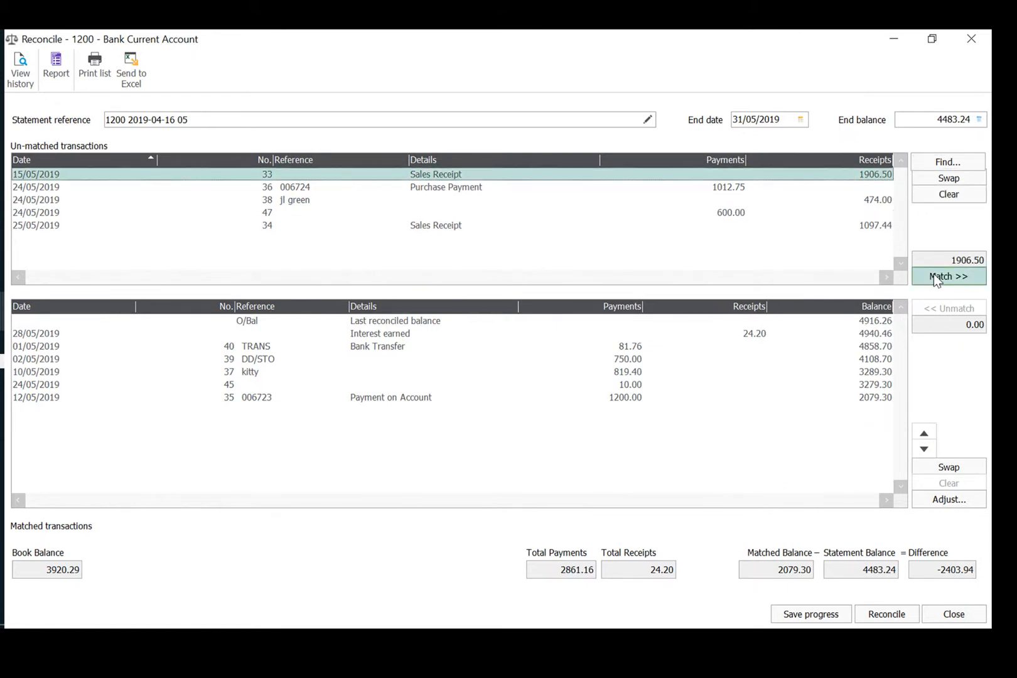
pyautogui.click(934, 277)
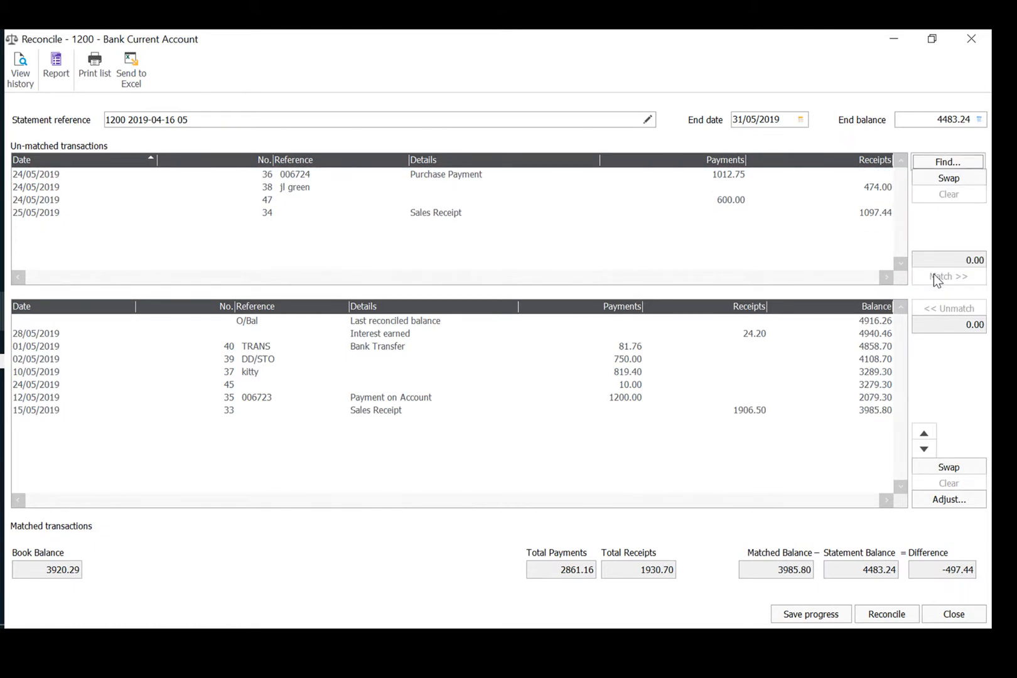
# Step: Match the 24/05/2019 payment of 600.00 and the 25/05/2019 sales receipt of 1097.44 to the statement
pyautogui.click(745, 201)
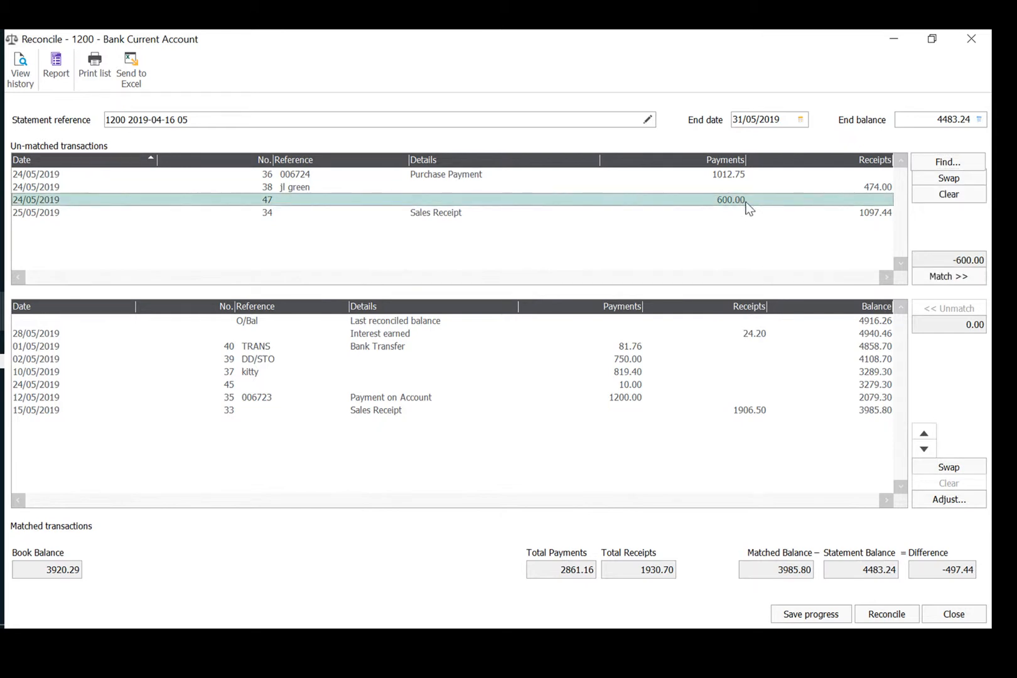
pyautogui.click(944, 276)
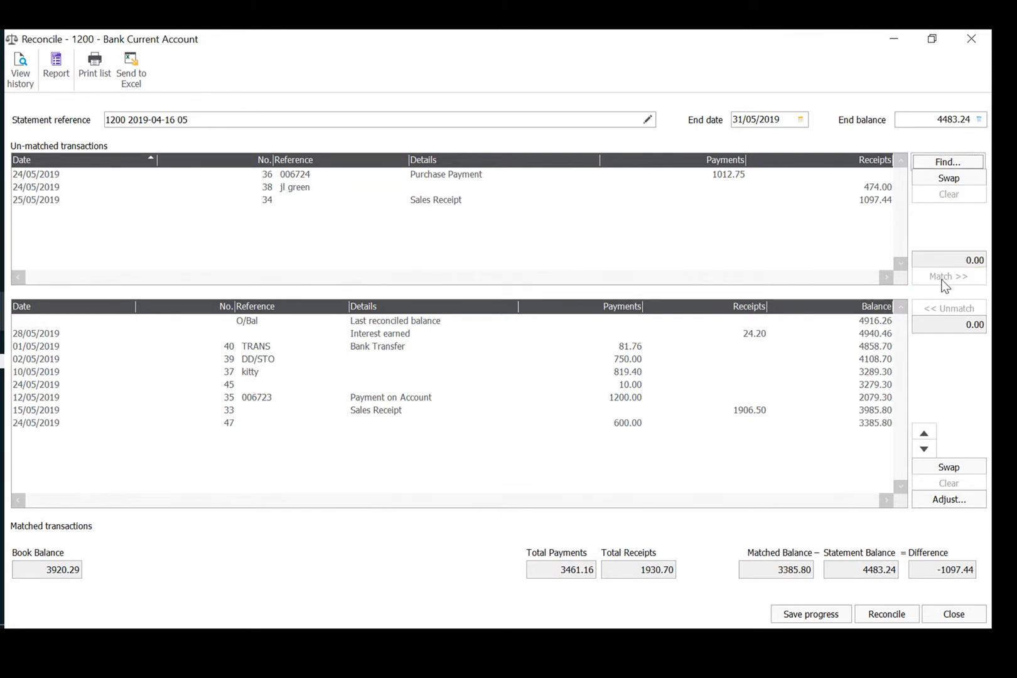
pyautogui.click(879, 201)
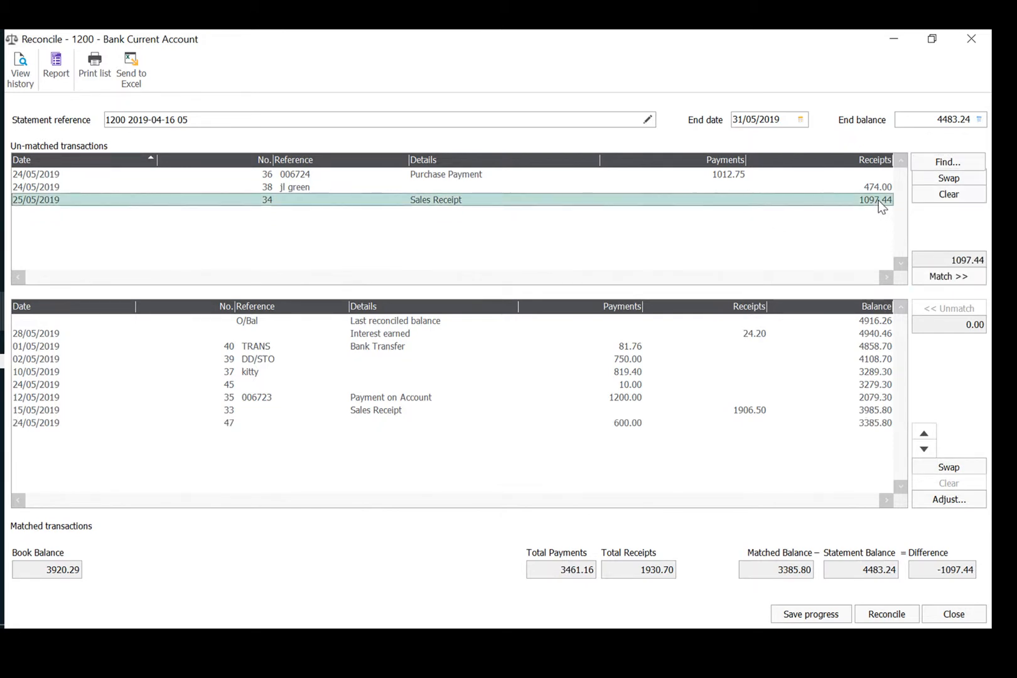
pyautogui.click(945, 276)
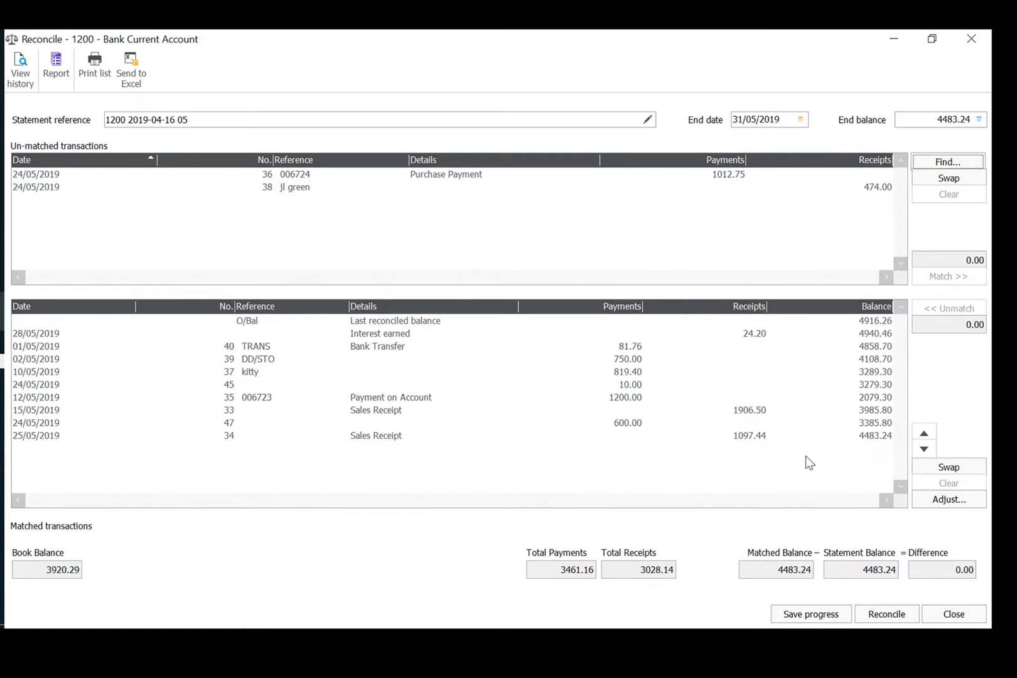
# Step: Save the reconciliation progress and reopen the saved statement for Bank Current Account 1200
pyautogui.click(818, 619)
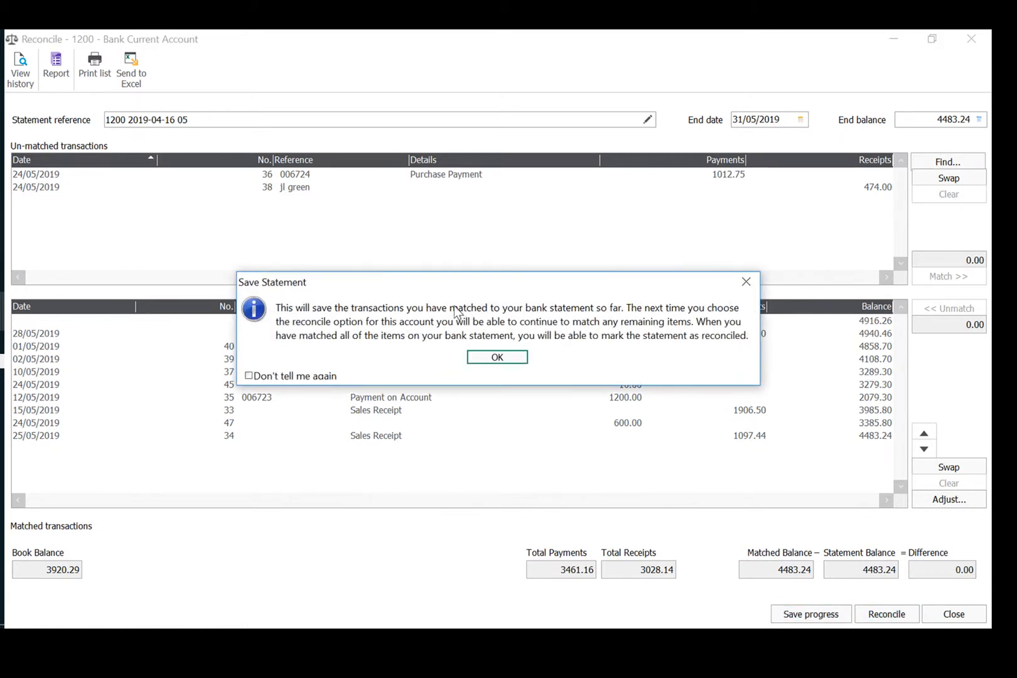
pyautogui.click(495, 358)
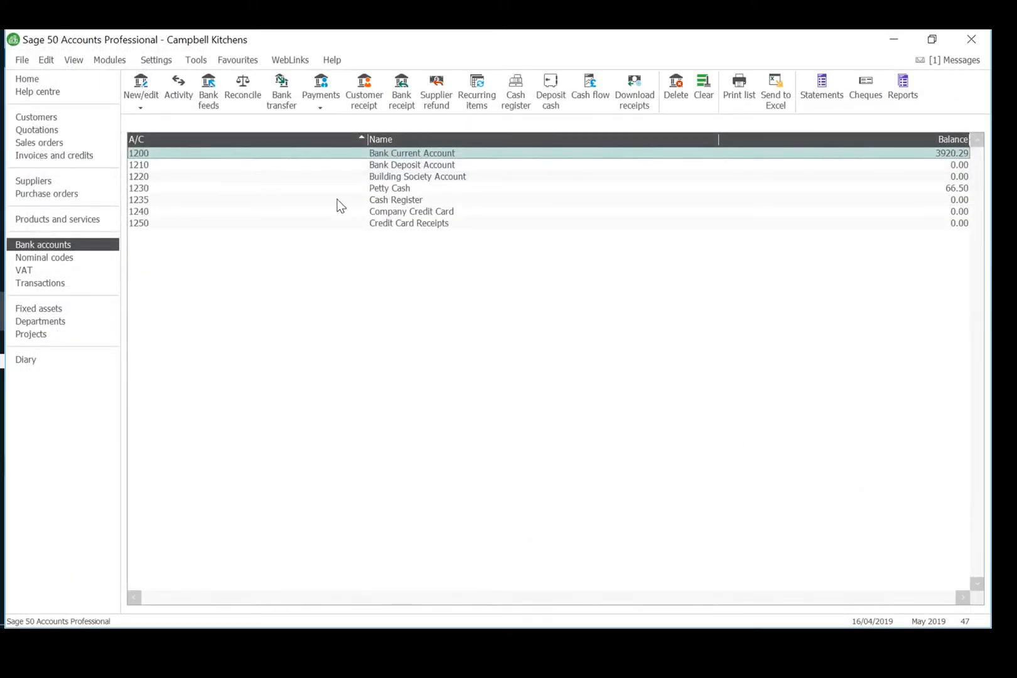
pyautogui.click(243, 93)
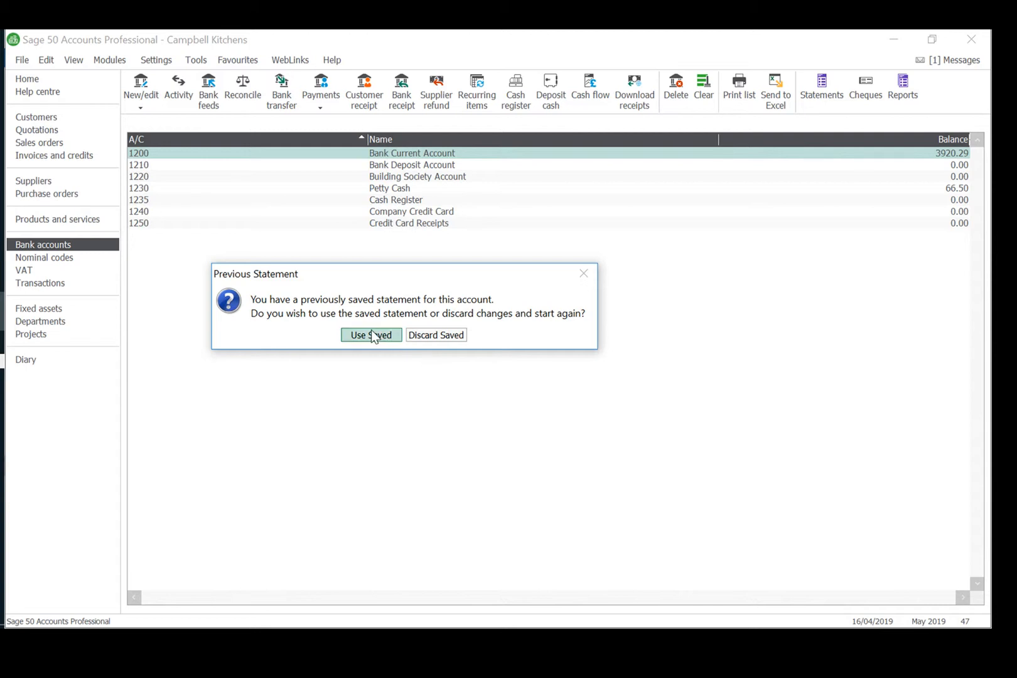
pyautogui.click(375, 336)
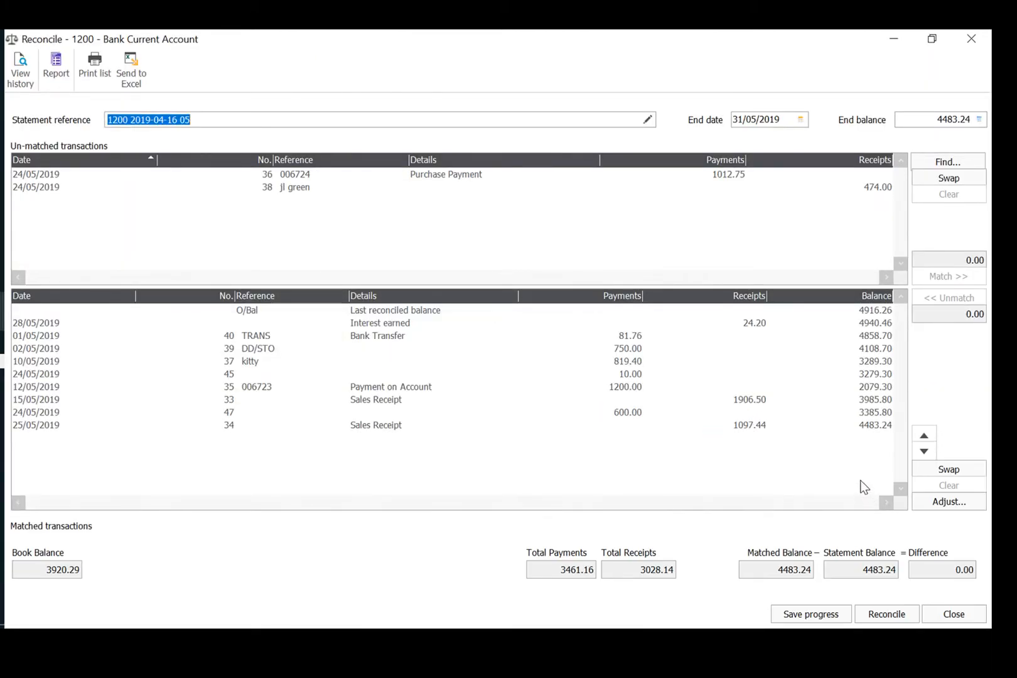
# Step: Examine the bank receipt, supplier payment and bank payment adjustment forms, closing each without entering anything
pyautogui.click(938, 501)
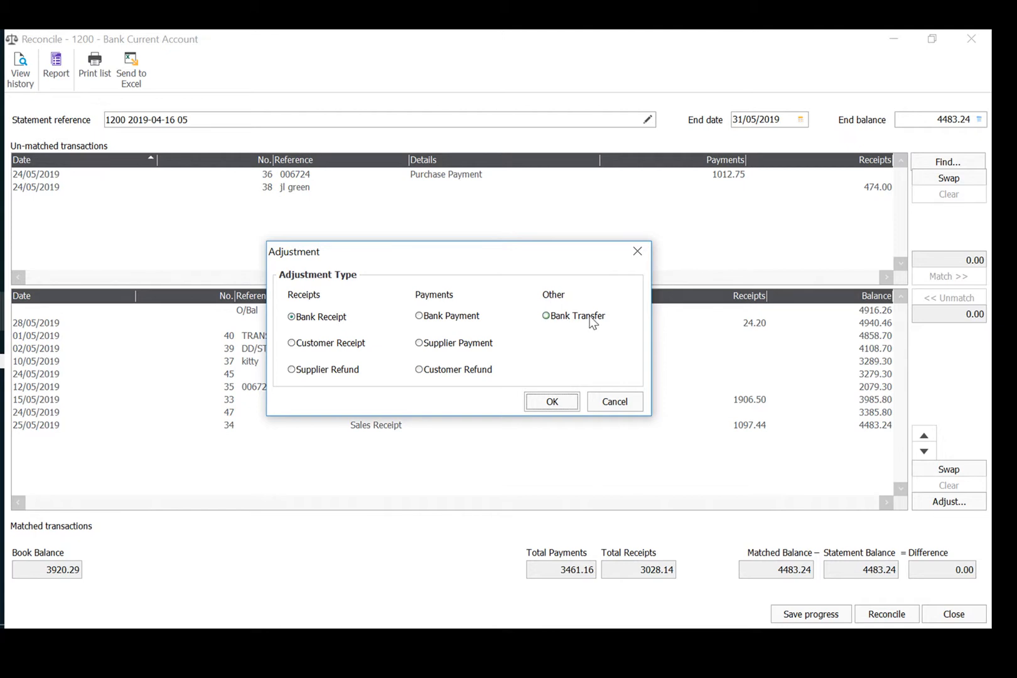
pyautogui.click(556, 403)
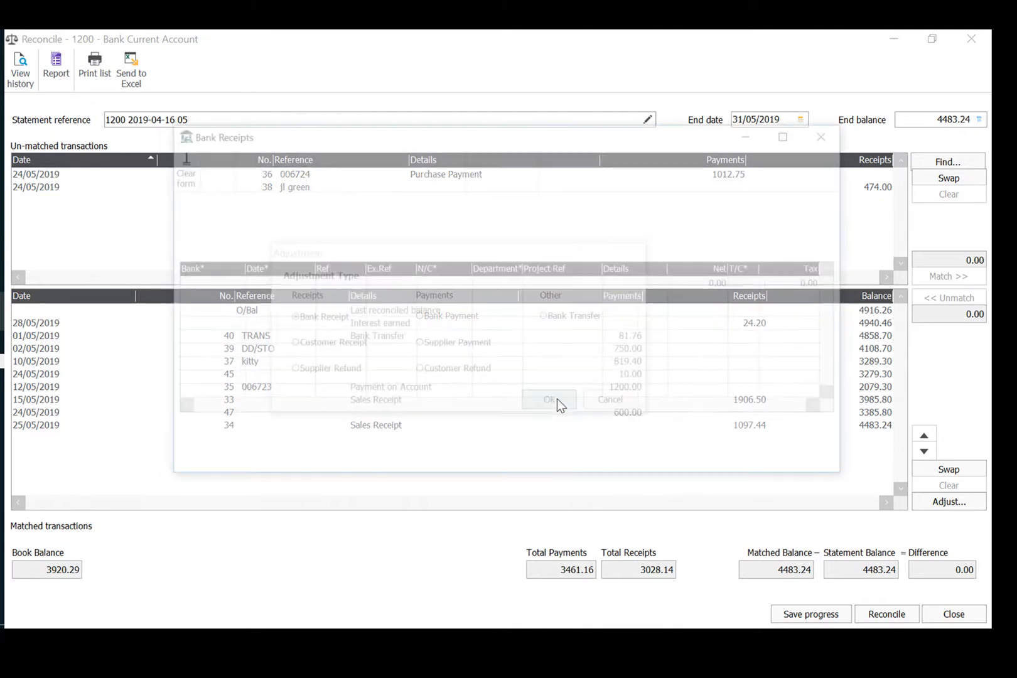
pyautogui.click(830, 136)
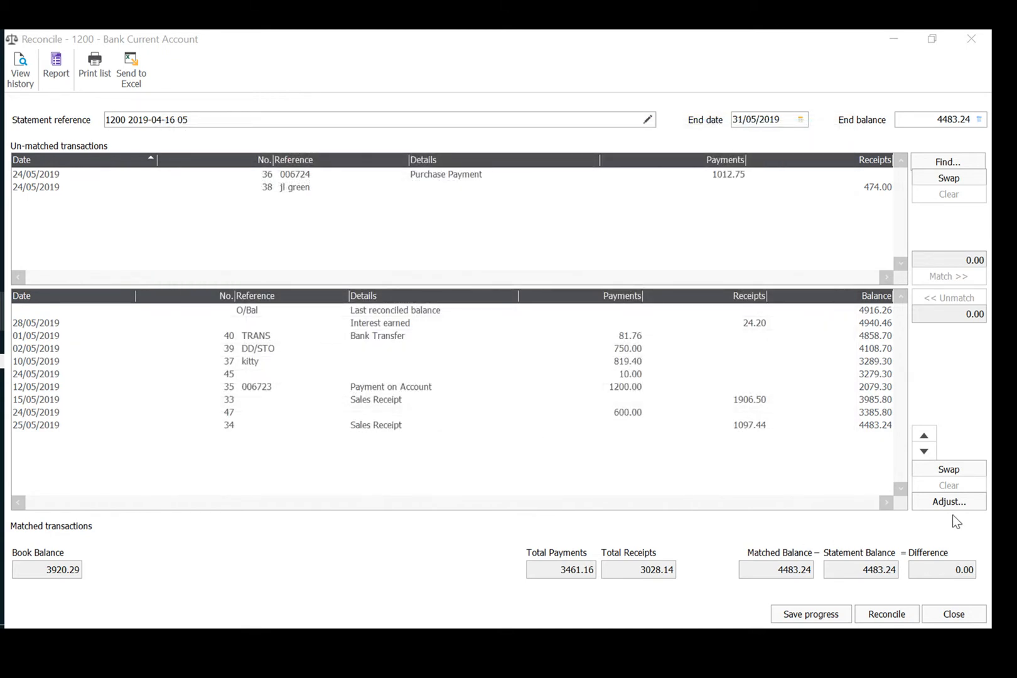
pyautogui.click(948, 501)
pyautogui.click(447, 343)
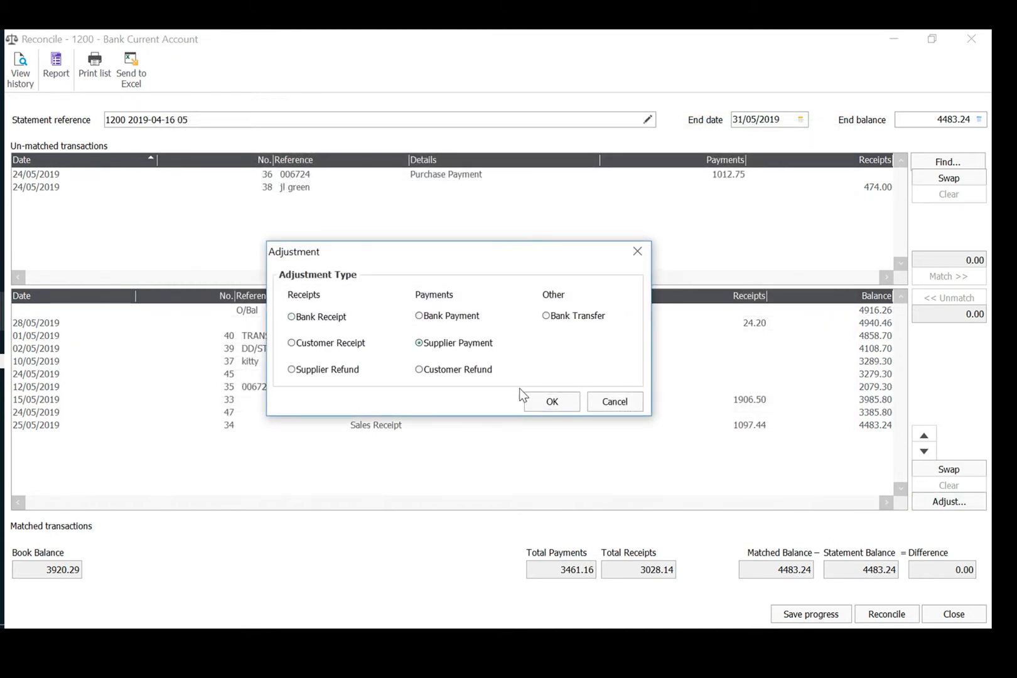
pyautogui.click(548, 401)
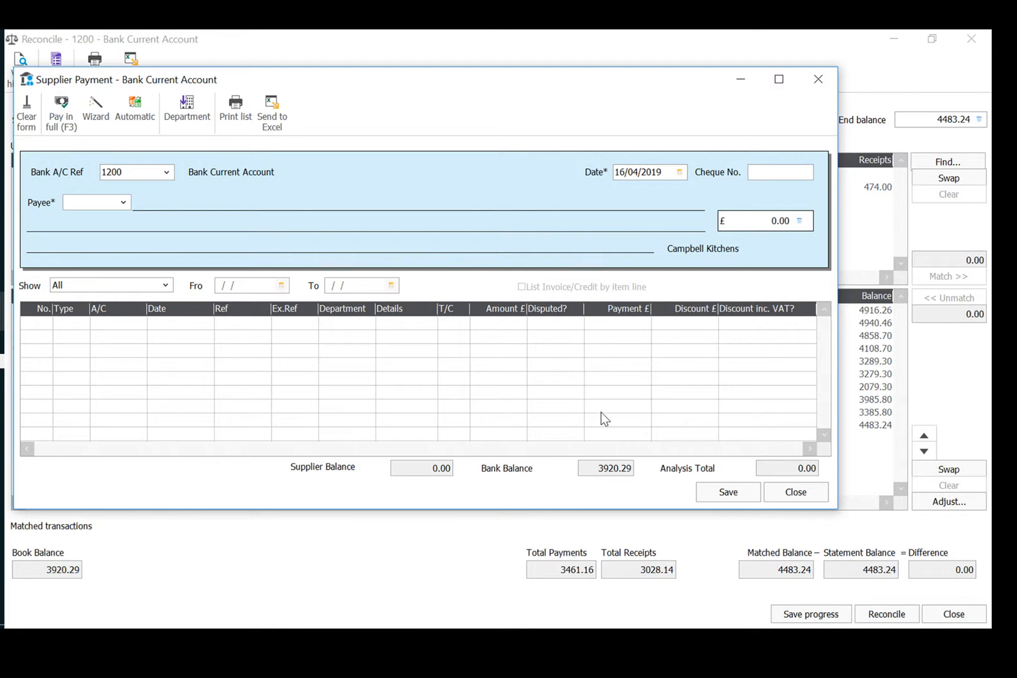
pyautogui.click(789, 494)
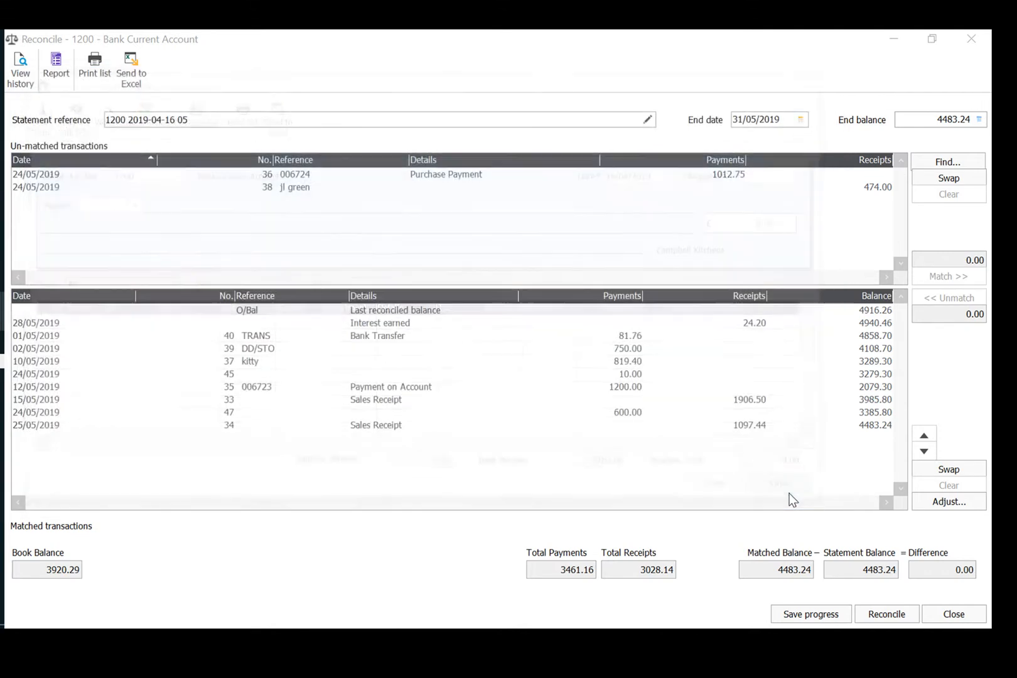
pyautogui.click(931, 505)
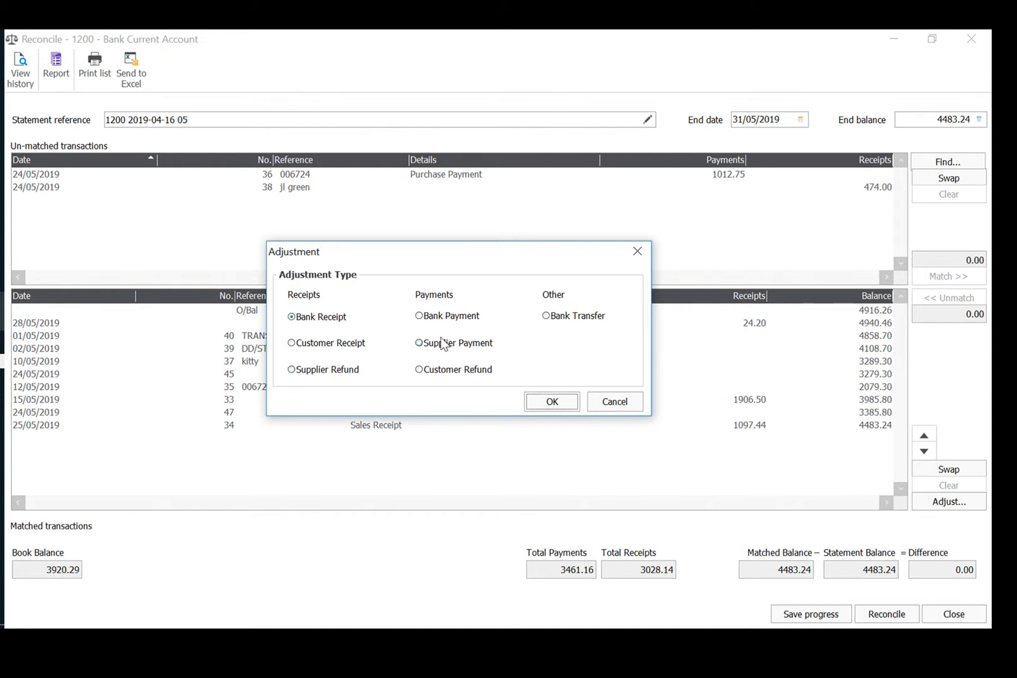
pyautogui.click(432, 317)
pyautogui.click(552, 401)
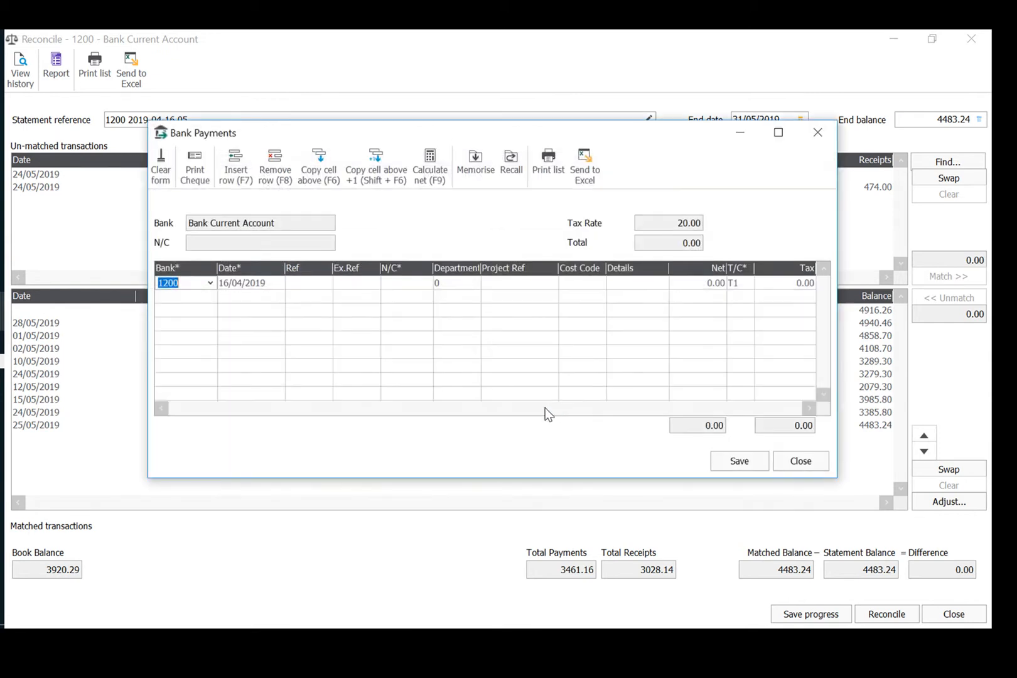
pyautogui.click(804, 464)
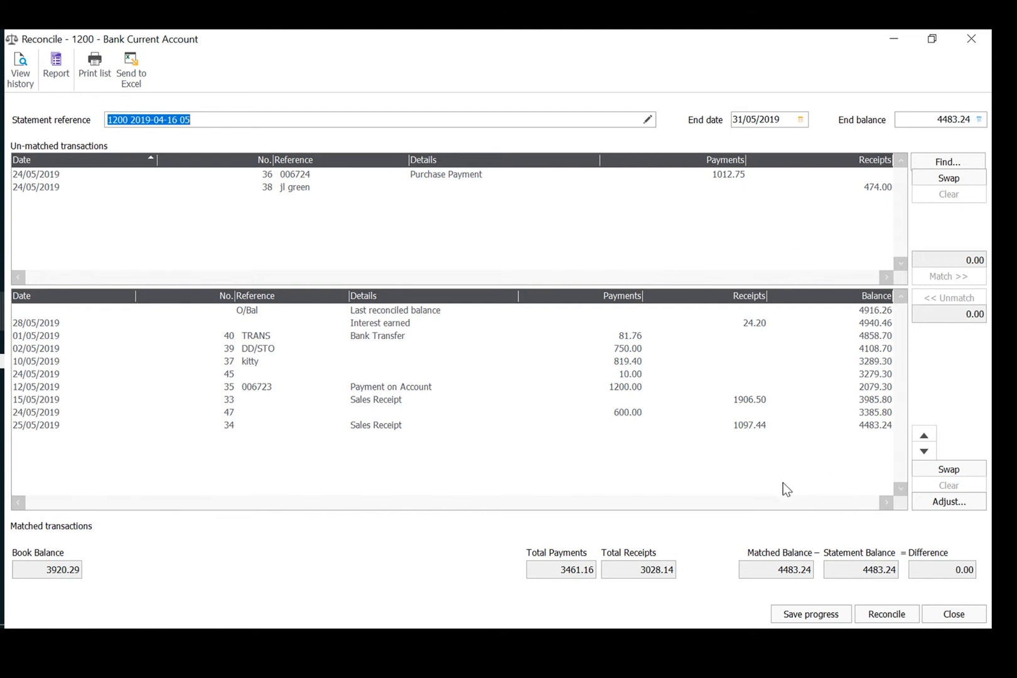
# Step: Reconcile the matched statement, and close the Word document with the reconciliation summary without saving its changes
pyautogui.click(886, 613)
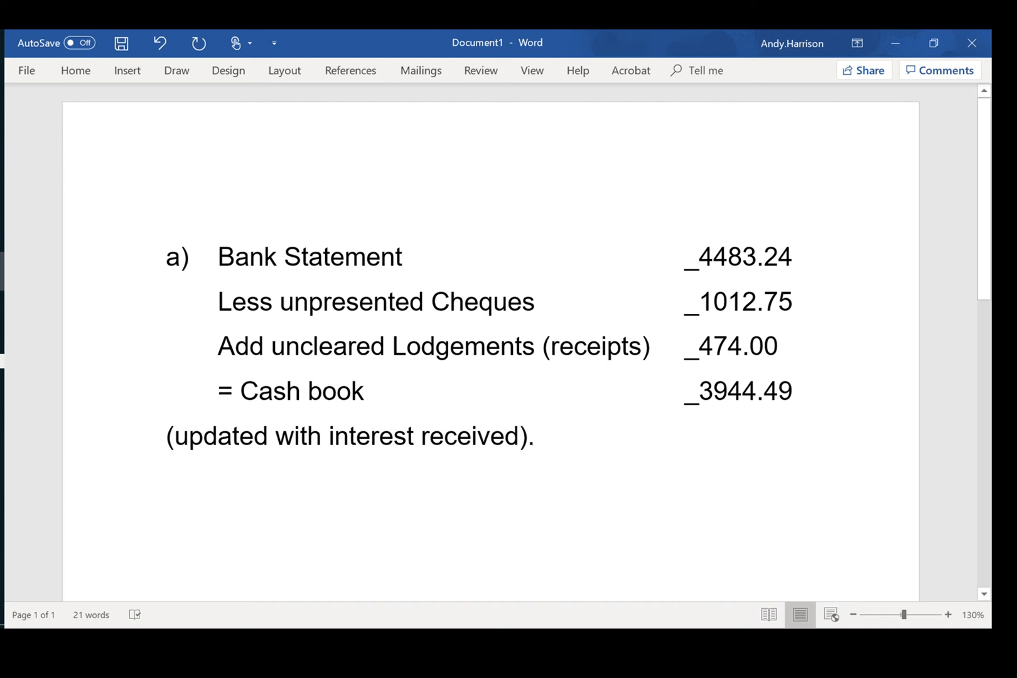
pyautogui.click(972, 43)
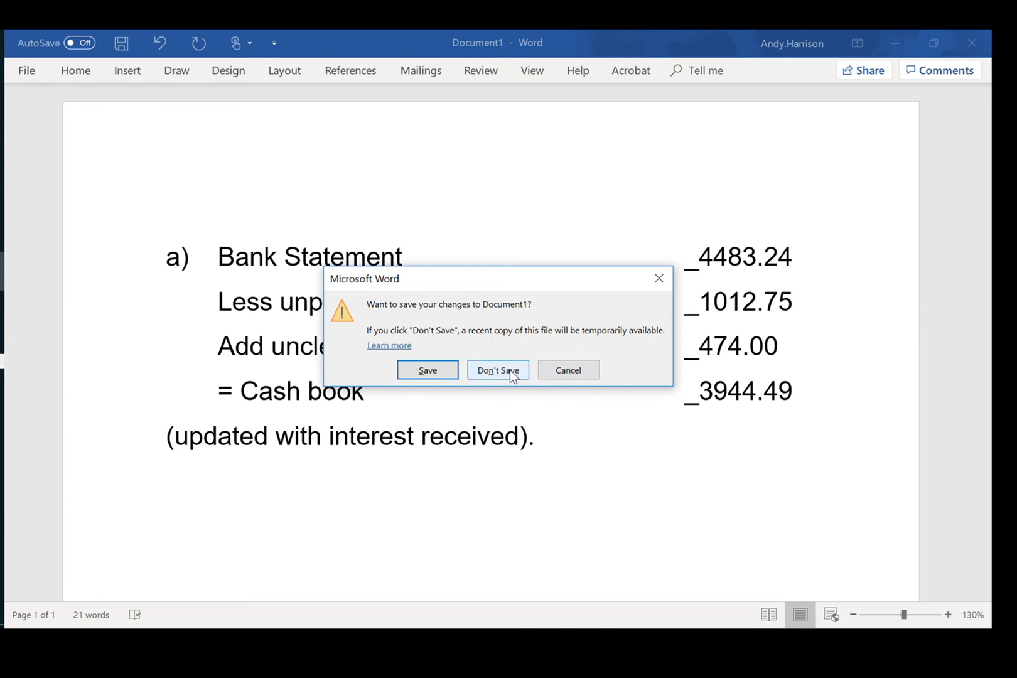
pyautogui.click(509, 369)
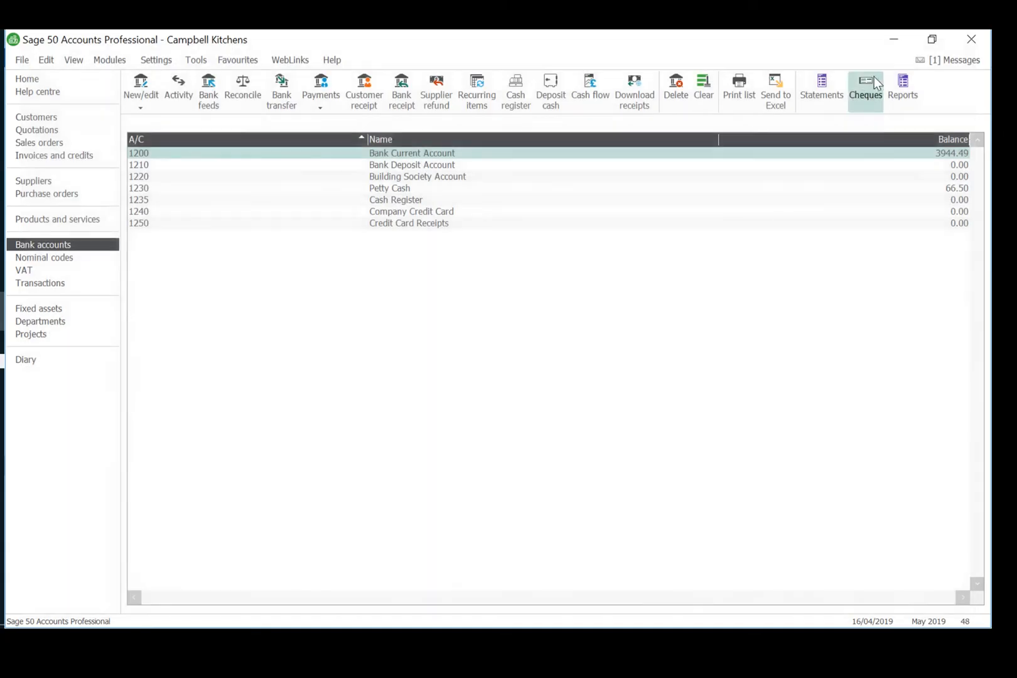
# Step: Open the list of all transactions and look back through the posted entries
pyautogui.click(44, 283)
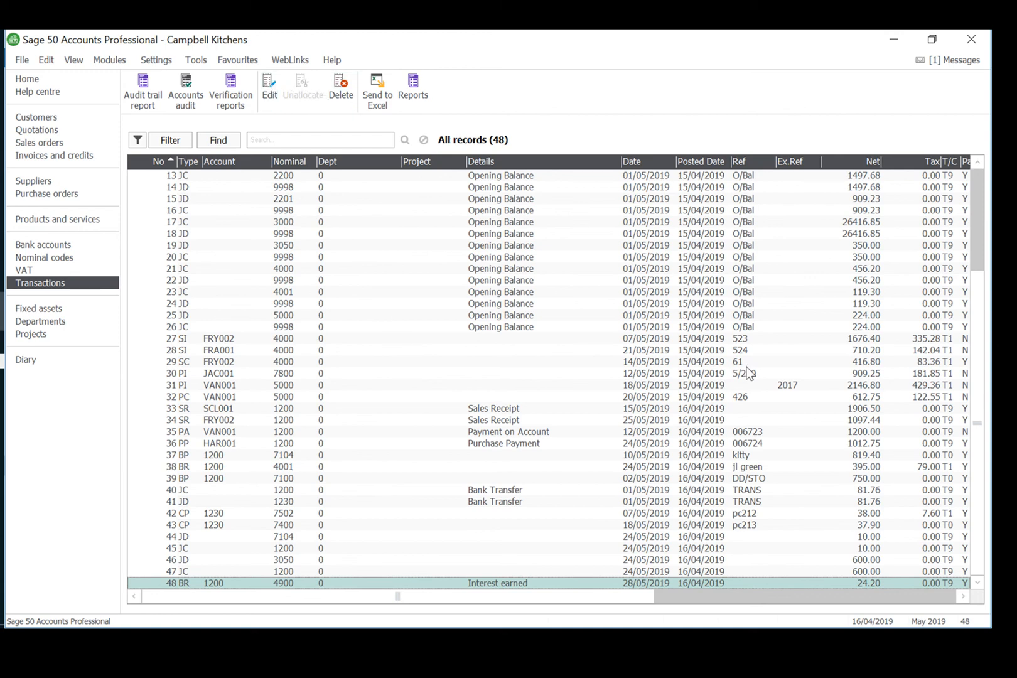
pyautogui.press('pageup')
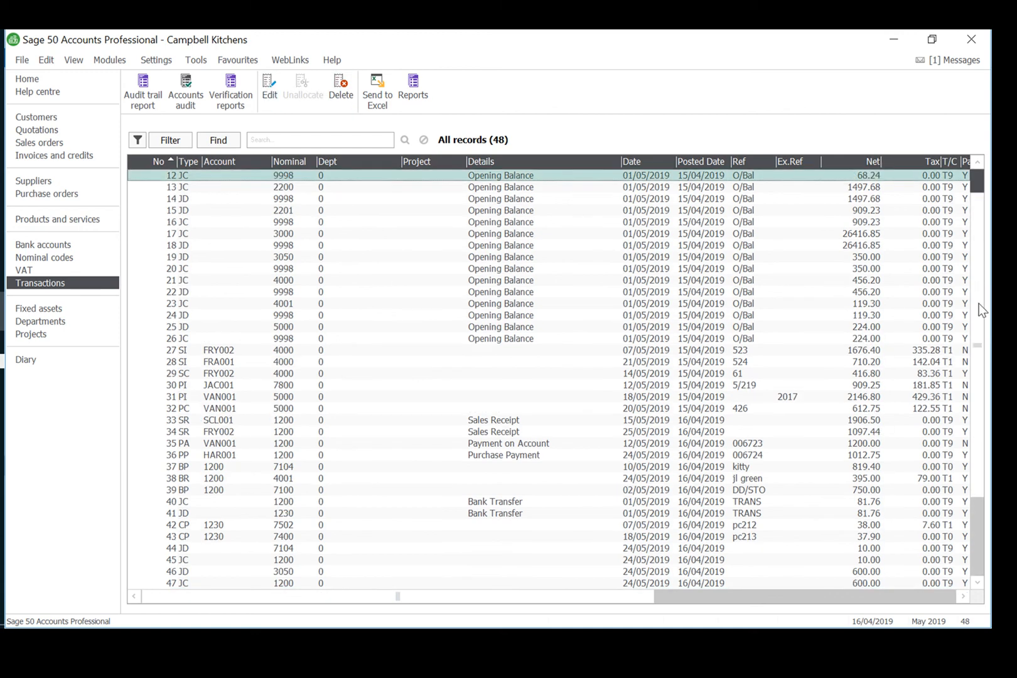